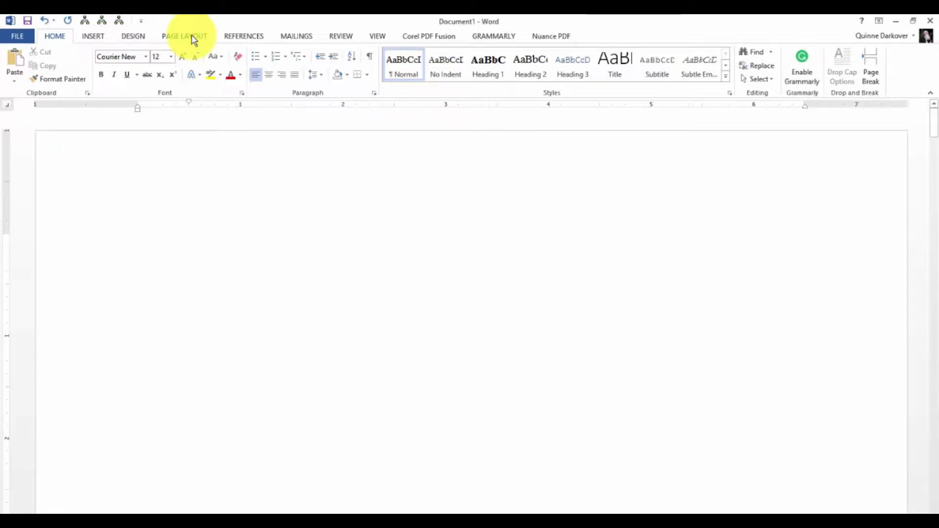
Step: Examine the page setup's margins, paper size and header and footer layout, then check the ruler display option
left_click(192, 36)
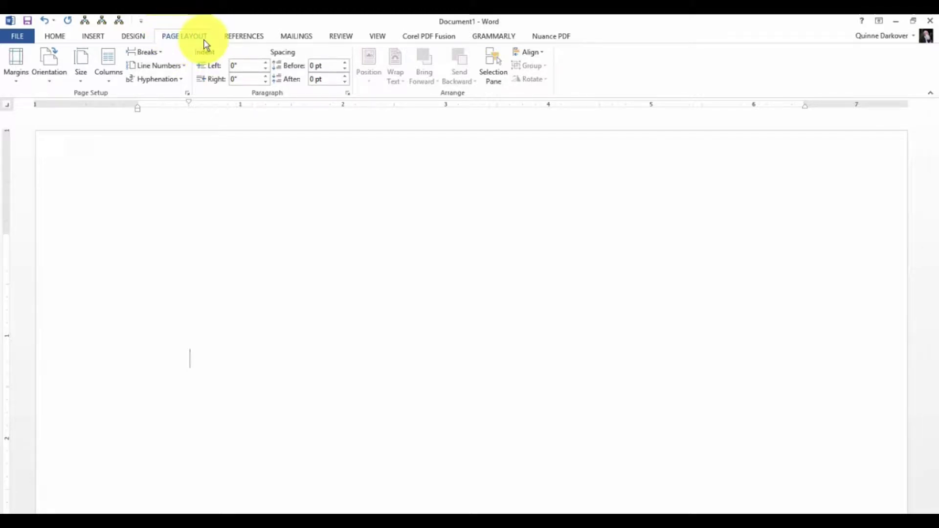
left_click(16, 81)
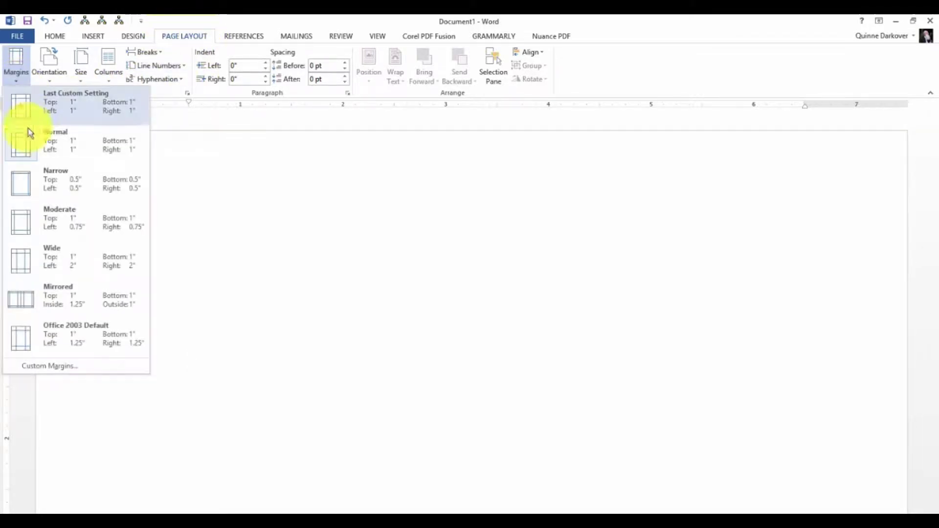
left_click(39, 367)
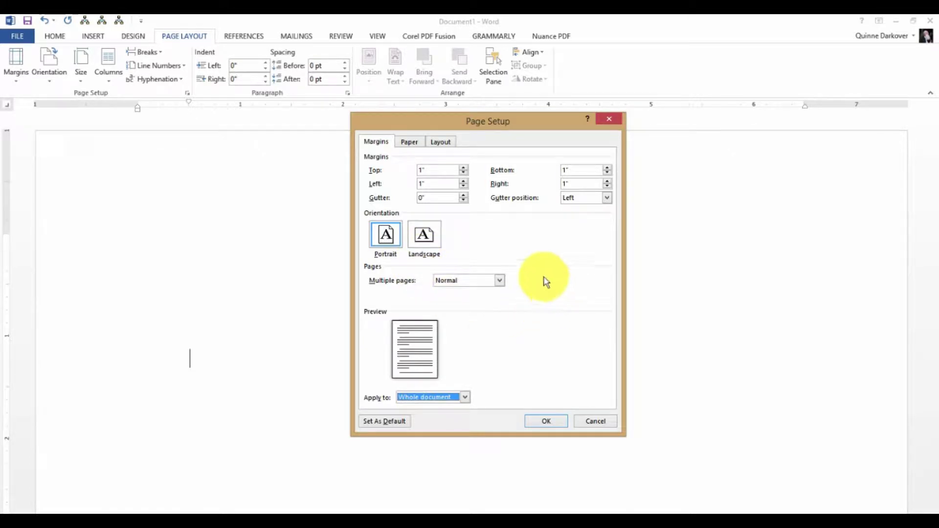
left_click(410, 143)
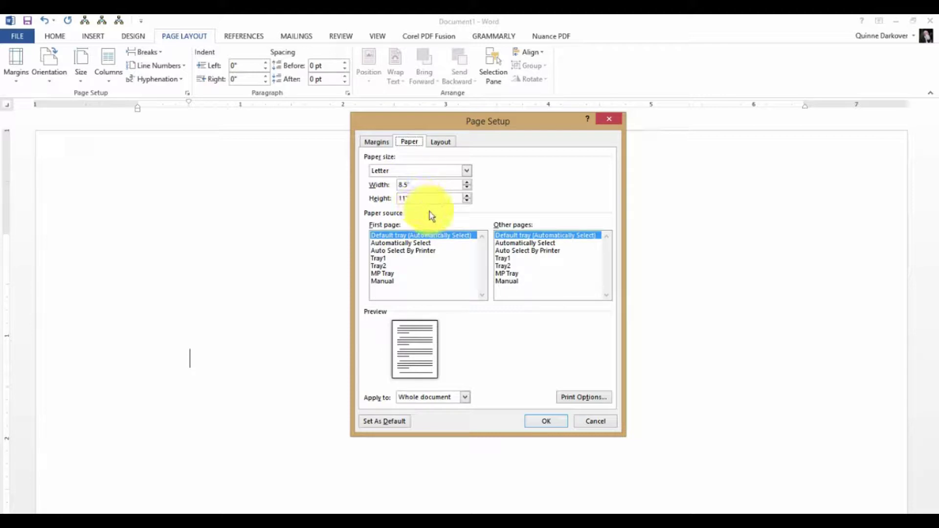
left_click(448, 145)
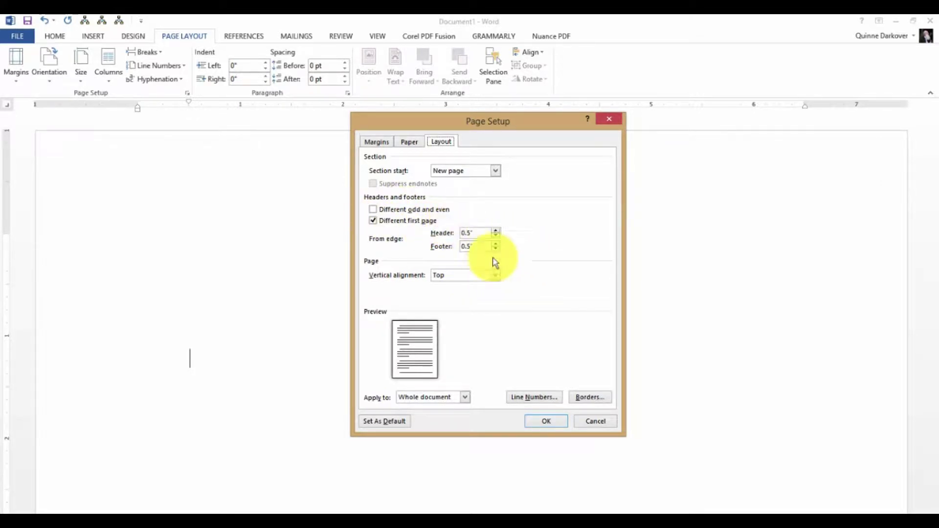
left_click(565, 421)
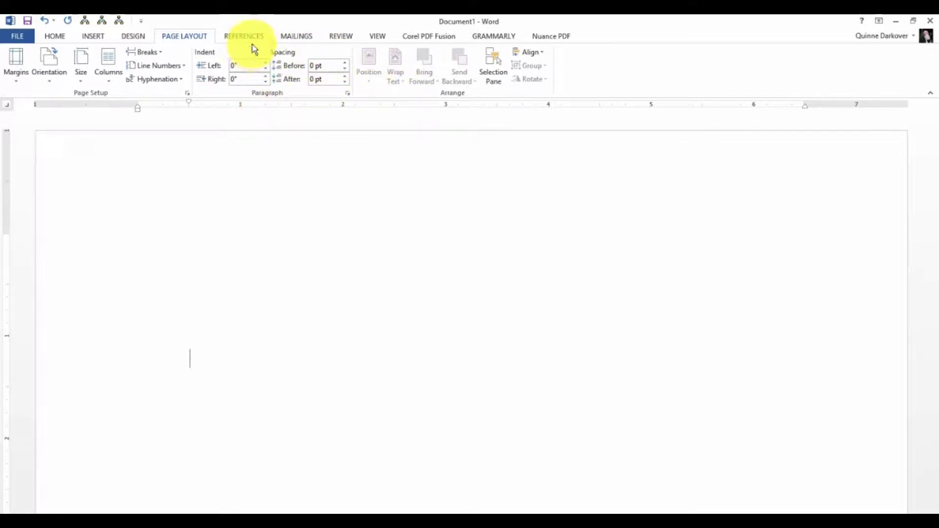
left_click(378, 37)
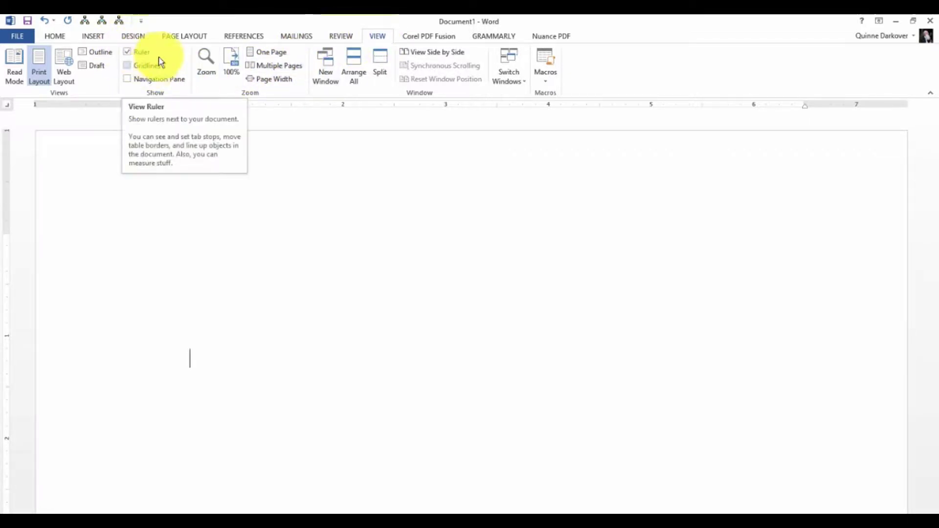
Step: Paste the contact block with Name, Street, City, State Zip and Email lines at the document's start, keeping source formatting
left_click(58, 38)
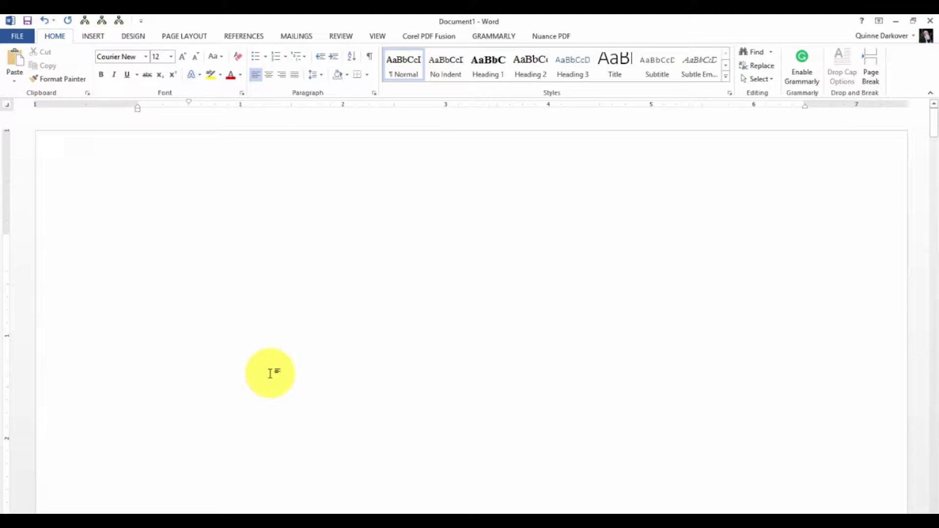
right_click(226, 355)
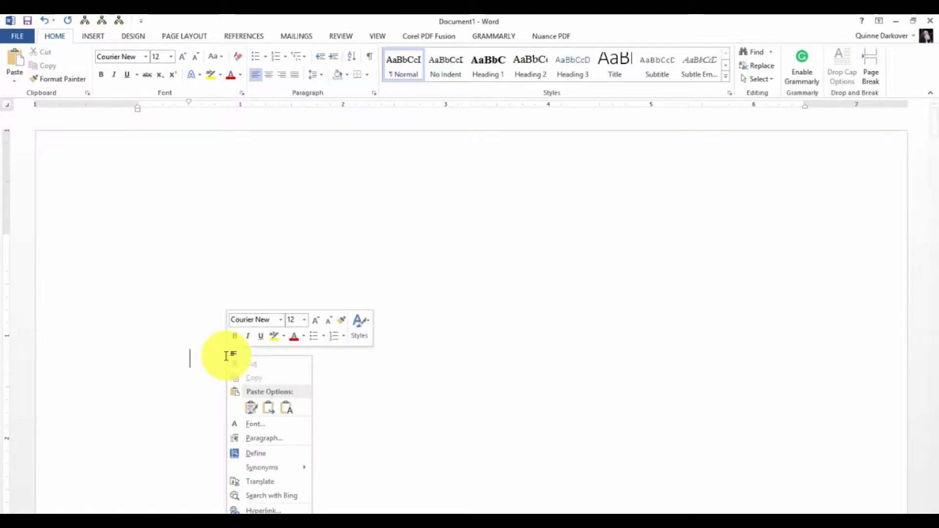
left_click(251, 407)
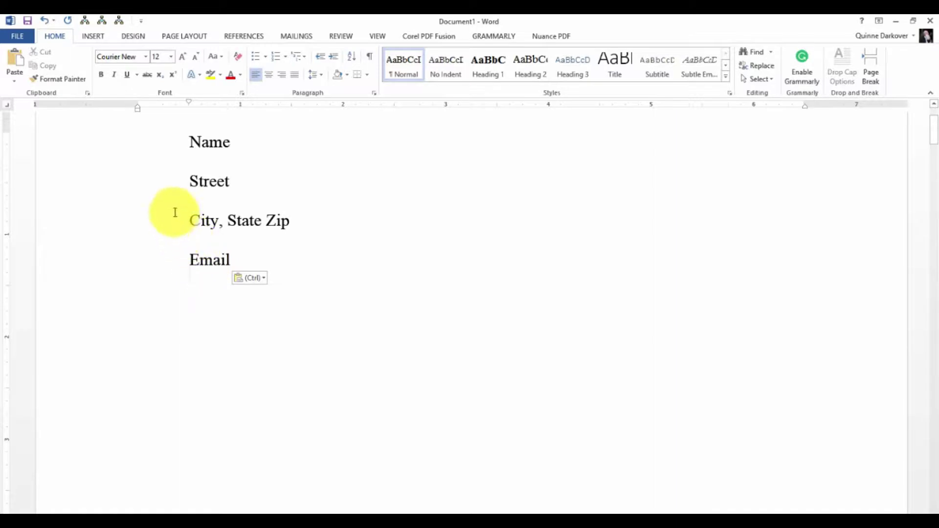
left_click(202, 143)
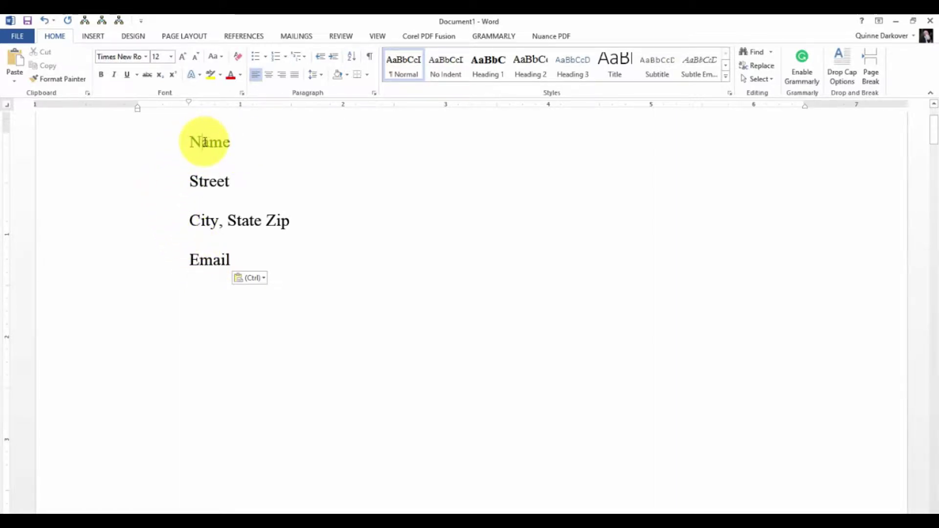
left_click(212, 376)
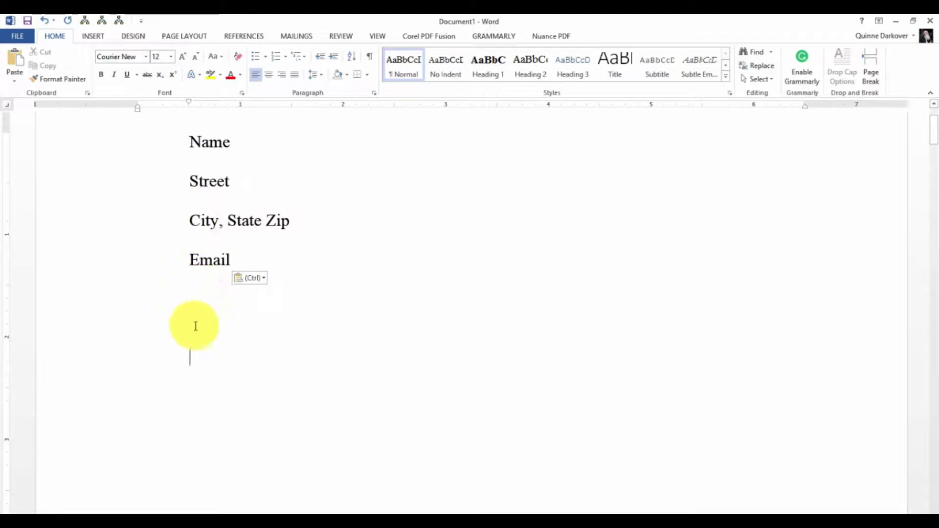
Step: Format the contact block's paragraphs with no special indentation and single line spacing
left_click(216, 326)
left_click_drag(216, 326, 184, 161)
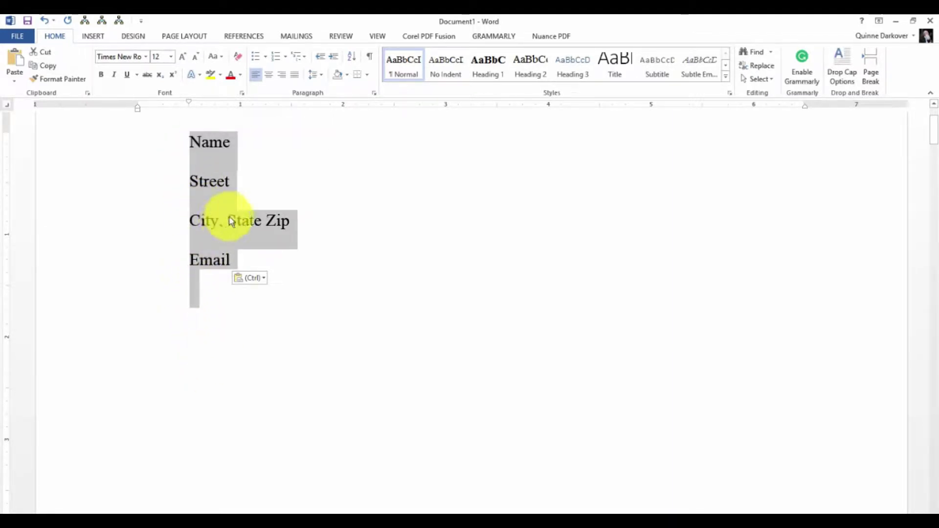
left_click(374, 92)
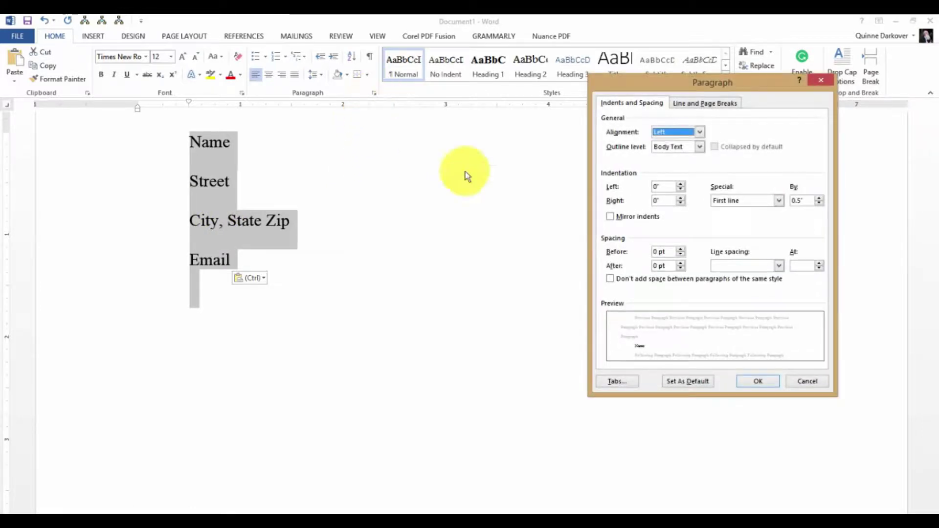
left_click(780, 202)
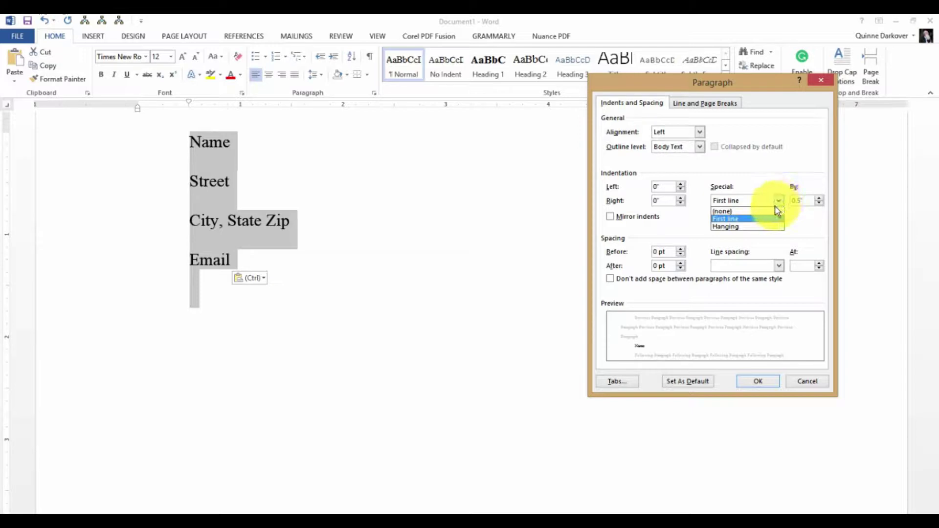
left_click(773, 211)
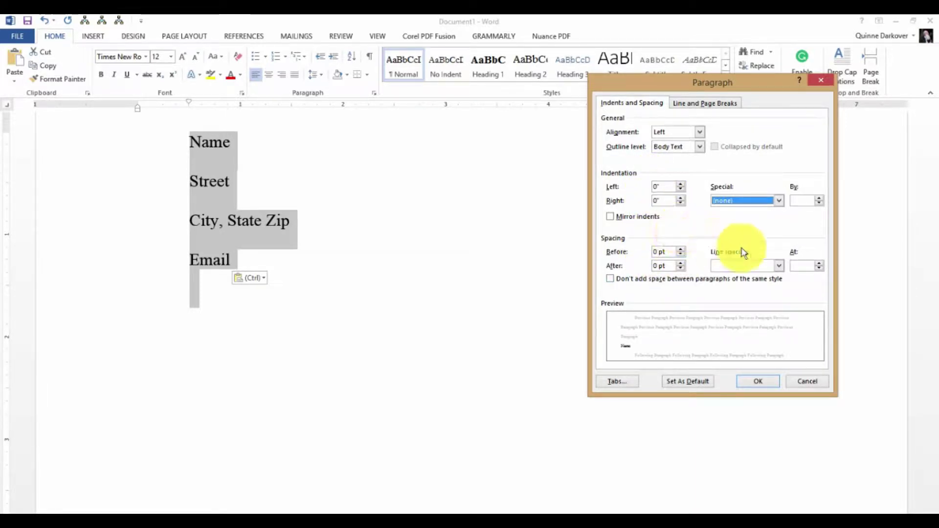
left_click(779, 265)
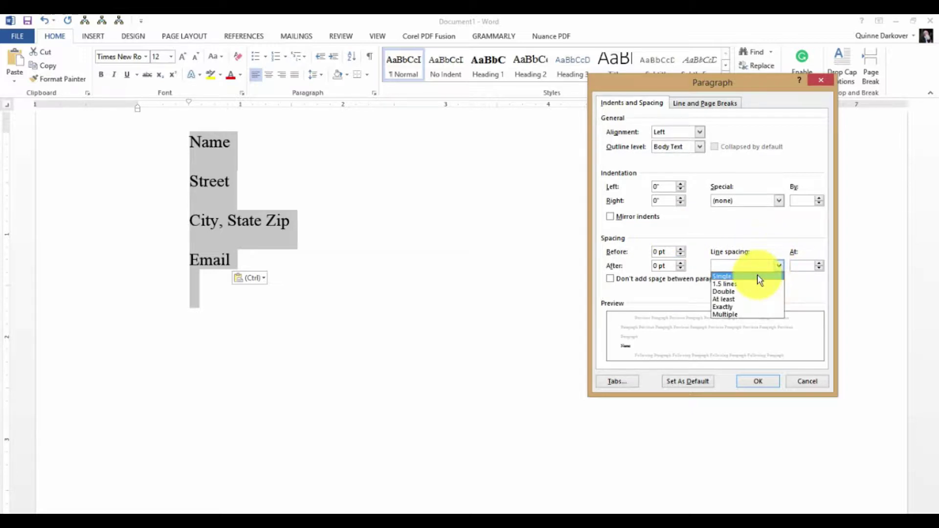
left_click(761, 278)
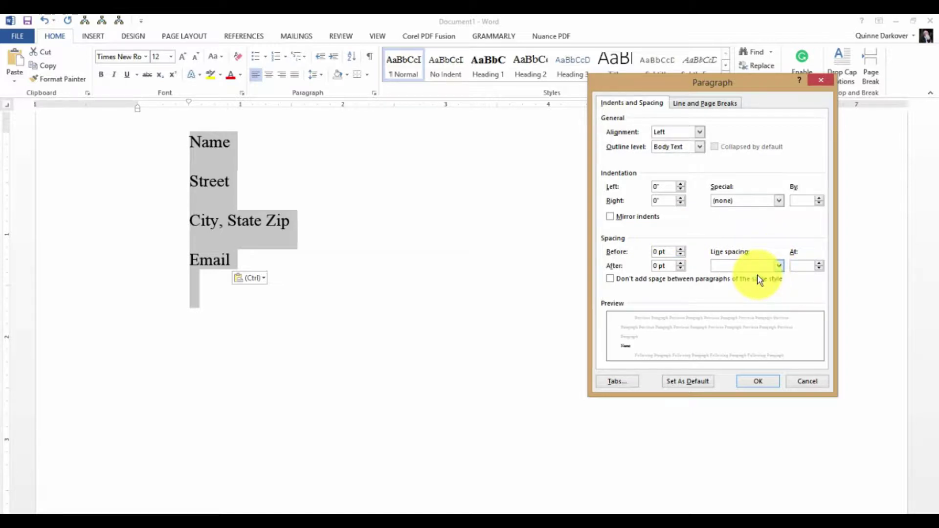
left_click(760, 381)
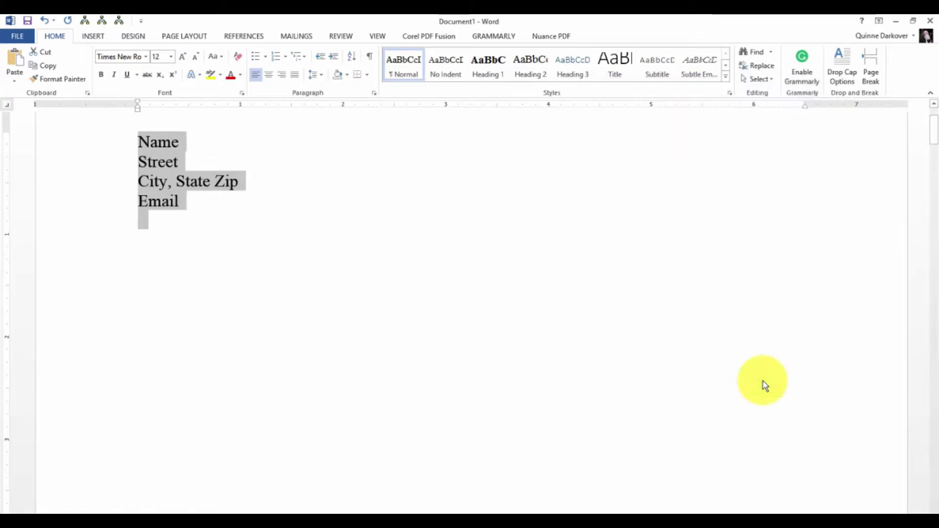
Step: Add a "Phone #" line between the City, State Zip line and the Email line
left_click(464, 324)
scroll(464, 324, "up", 2)
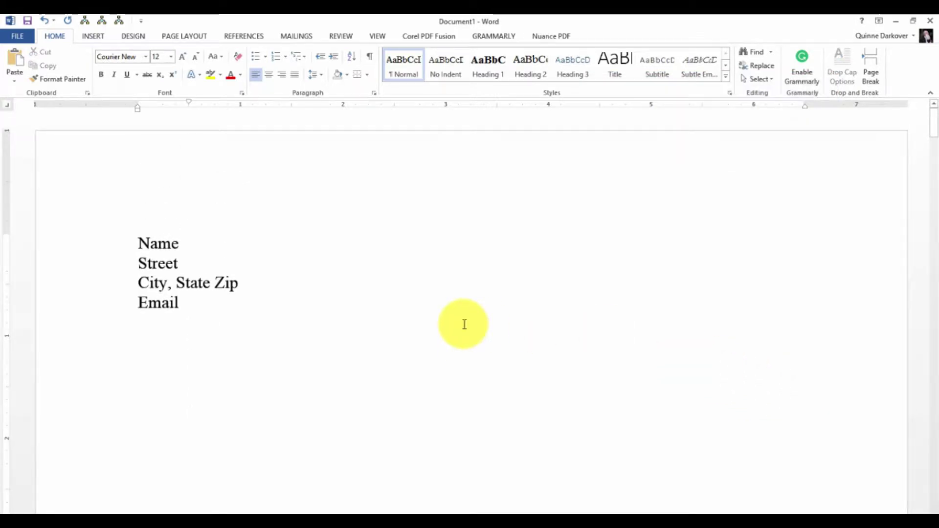
left_click_drag(225, 463, 204, 321)
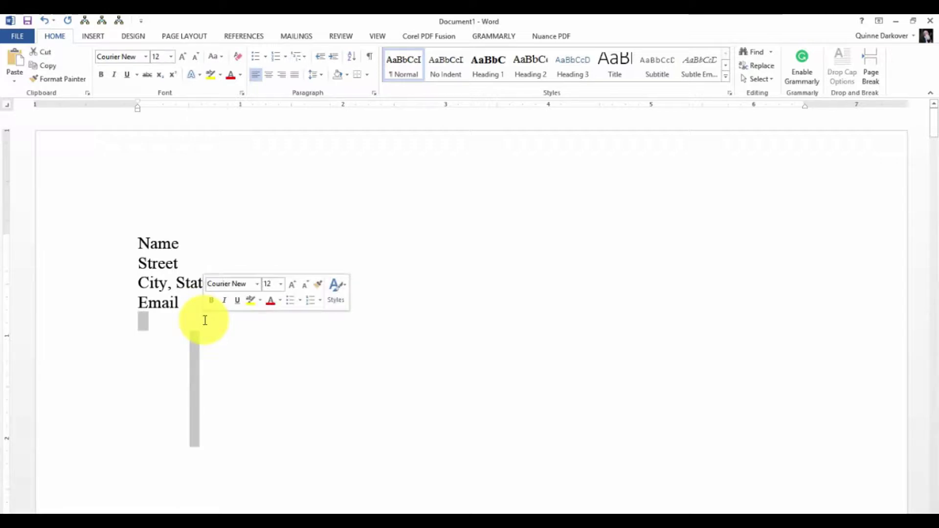
left_click(205, 320)
left_click(255, 288)
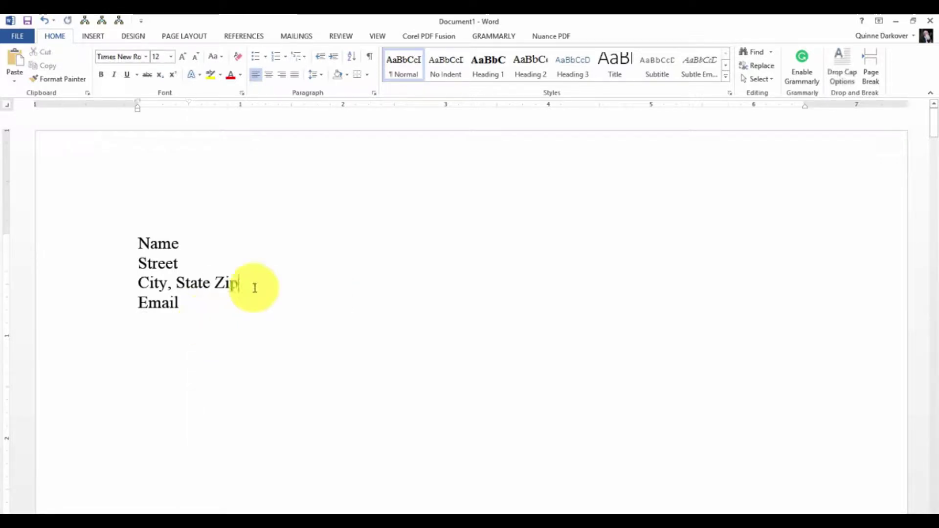
key("Return")
type("Phone #")
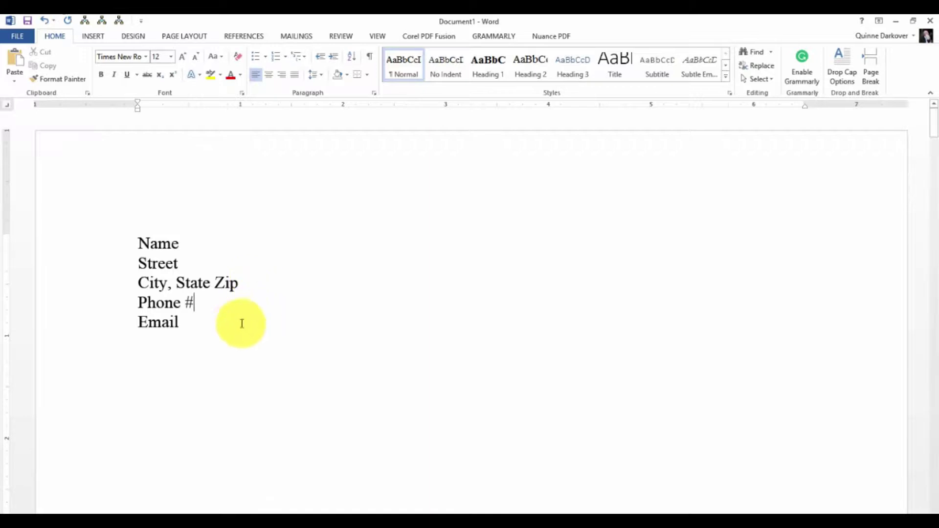
Step: Add a "Member of SWFA" line below the Email line of the contact block
left_click(204, 325)
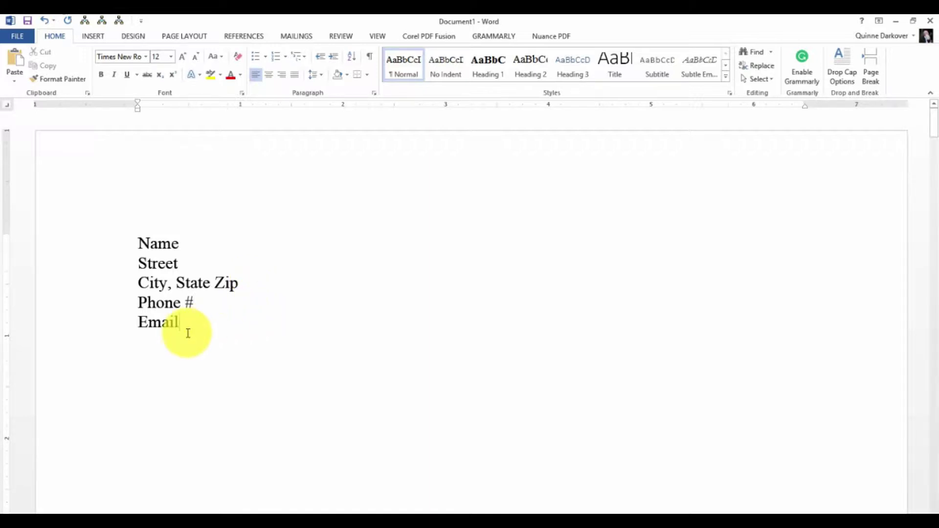
double_click(199, 347)
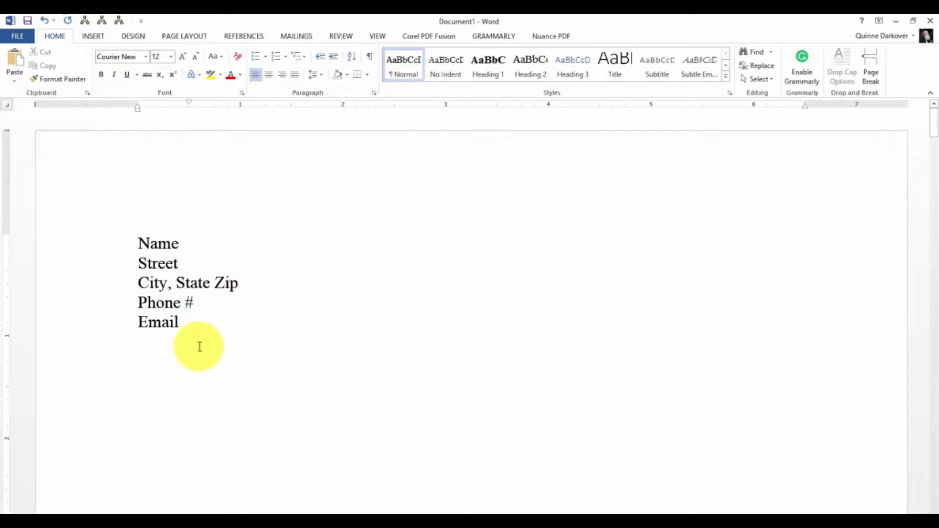
left_click(220, 331)
key("Return")
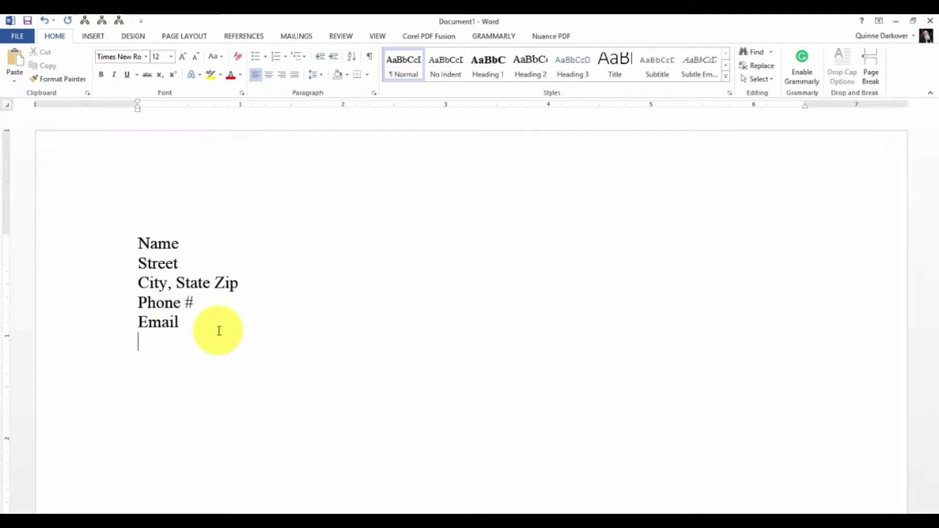
type("Mem")
type("eber")
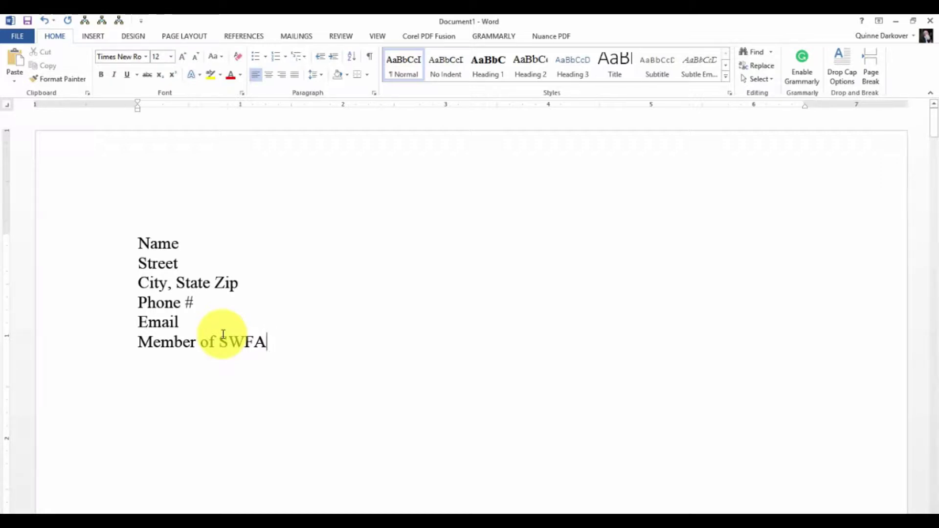
Step: Add a "Nominee for Hugo" line below the membership line
key("Return")
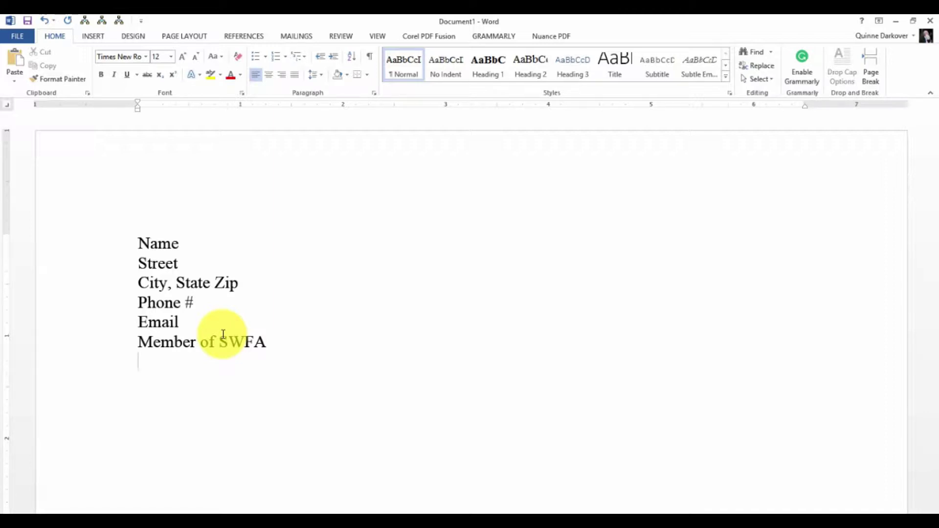
type("N")
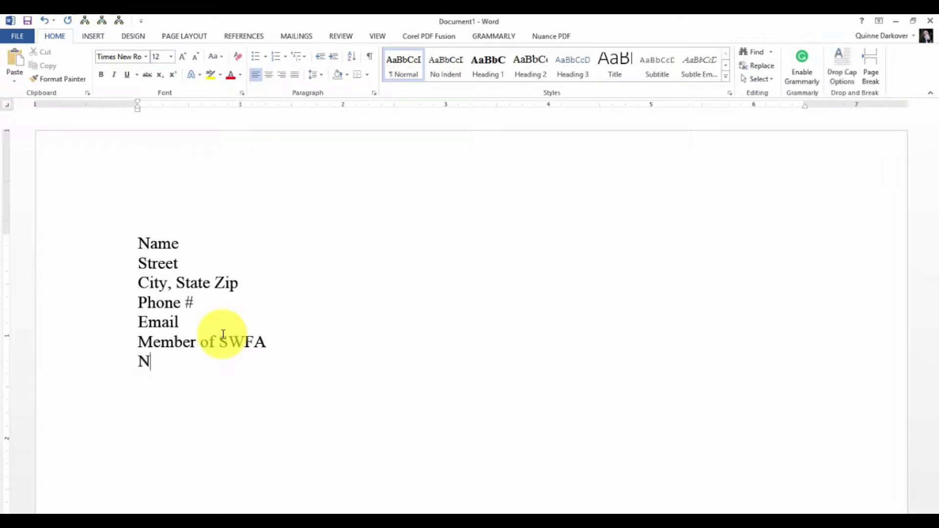
type("ominee")
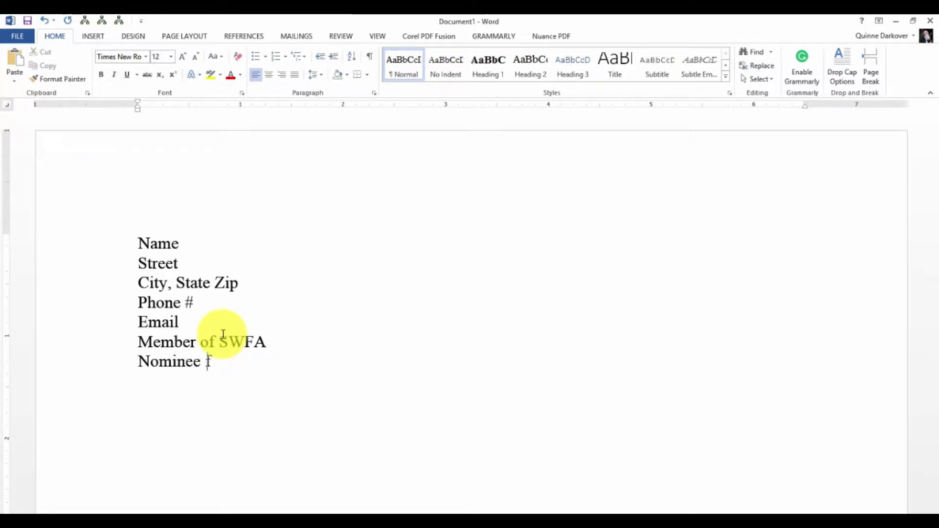
type(" for Hugo")
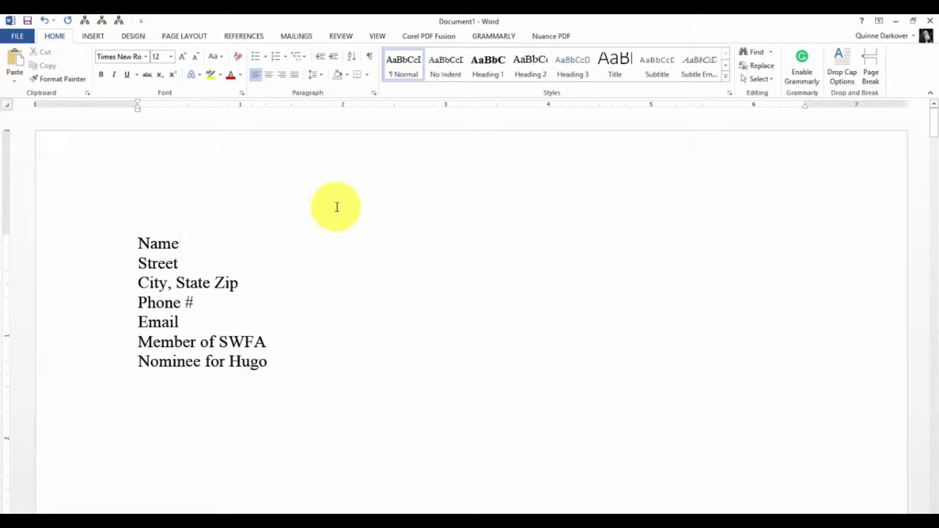
Step: Add "about 750 words" on the Name line, spaced out toward the page's right margin
type("about 750 words")
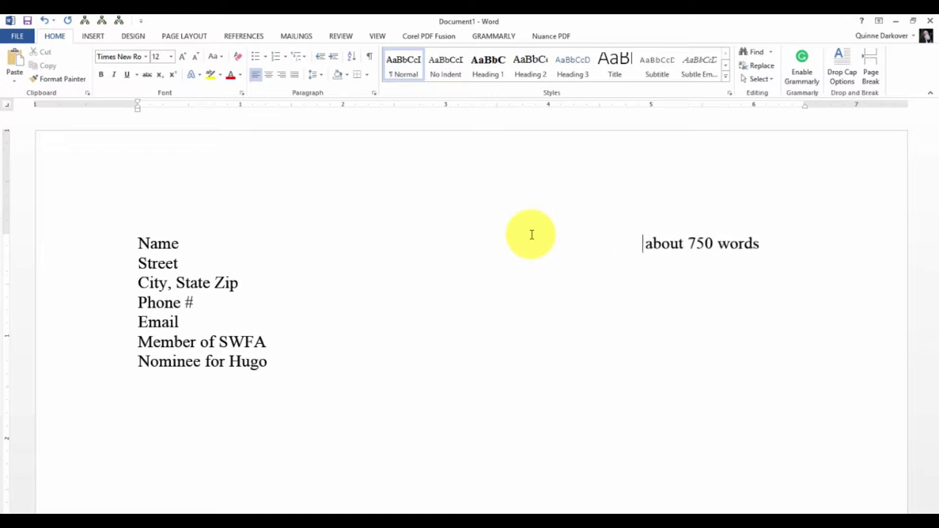
Step: Try to align the word count with the right margin by adjusting the spaces between it and Name
key("BackSpace")
key("BackSpace")
key("BackSpace")
key("BackSpace")
key("BackSpace")
key("BackSpace")
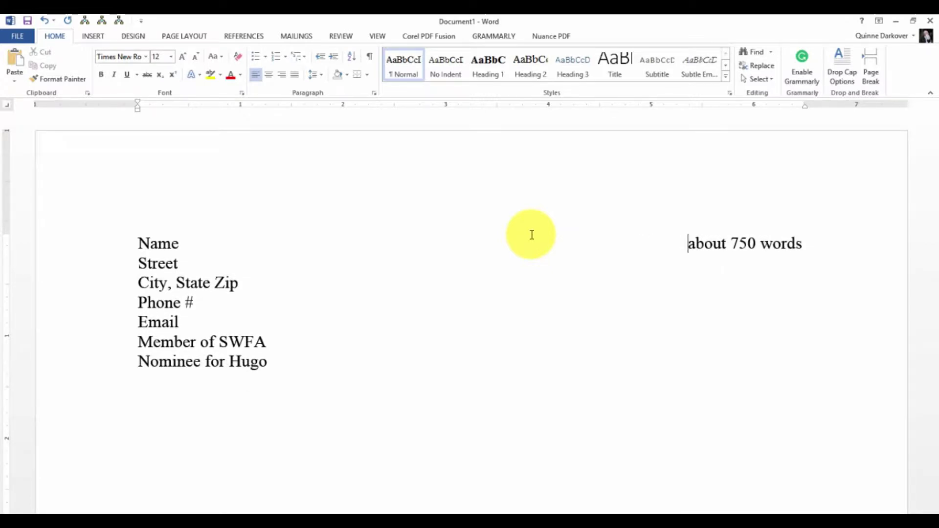
key("BackSpace")
key("BackSpace")
key("BackSpace")
key("BackSpace")
key("BackSpace")
key("BackSpace")
key("BackSpace")
key("BackSpace")
key("BackSpace")
key("BackSpace")
key("BackSpace")
key("BackSpace")
key("BackSpace")
key("BackSpace")
key("BackSpace")
key("BackSpace")
key("BackSpace")
key("BackSpace")
key("BackSpace")
key("BackSpace")
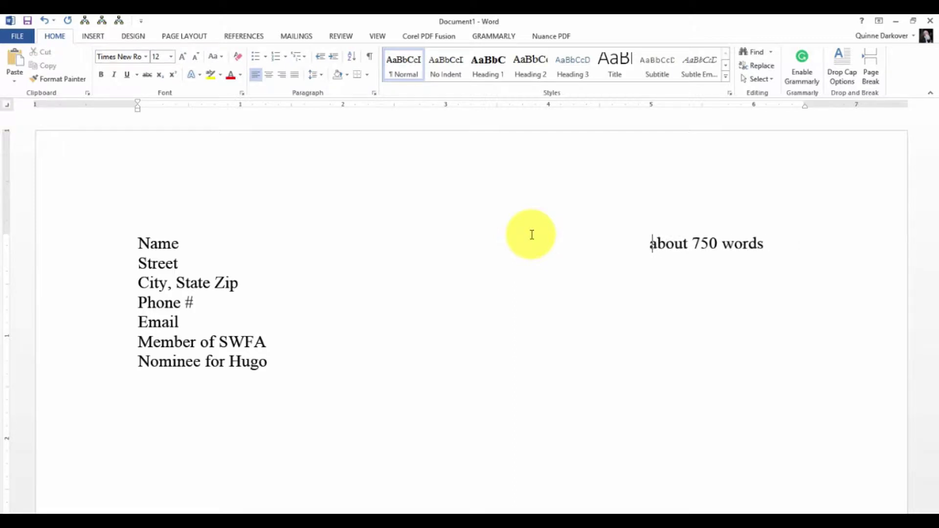
key("BackSpace")
key("BackSpace")
key("BackSpace")
key("BackSpace")
key("BackSpace")
key("BackSpace")
key("BackSpace")
key("BackSpace")
key("BackSpace")
key("BackSpace")
key("BackSpace")
key("BackSpace")
key("BackSpace")
key("BackSpace")
key("BackSpace")
key("BackSpace")
key("BackSpace")
key("BackSpace")
key("BackSpace")
key("BackSpace")
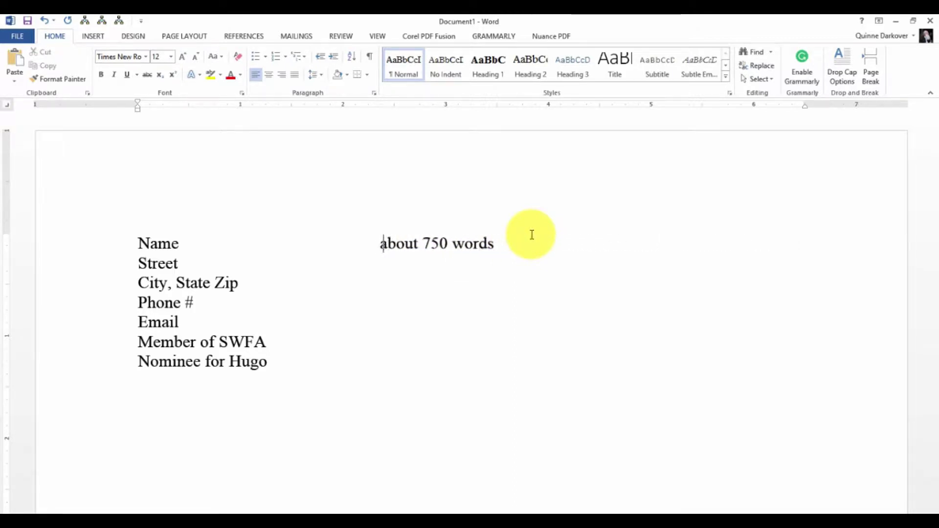
key("BackSpace")
key("BackSpace")
key("BackSpace")
key("BackSpace")
key("BackSpace")
key("BackSpace")
key("BackSpace")
key("BackSpace")
key("BackSpace")
key("BackSpace")
key("BackSpace")
key("BackSpace")
key("BackSpace")
key("BackSpace")
key("BackSpace")
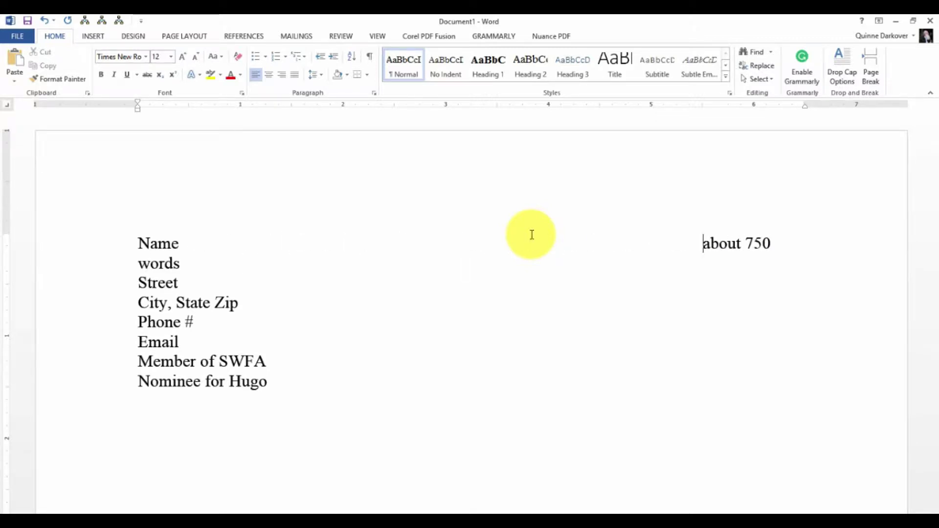
key("BackSpace")
key("BackSpace")
key("BackSpace")
key("BackSpace")
key("BackSpace")
key("BackSpace")
key("BackSpace")
key("BackSpace")
key("BackSpace")
key("BackSpace")
key("BackSpace")
key("BackSpace")
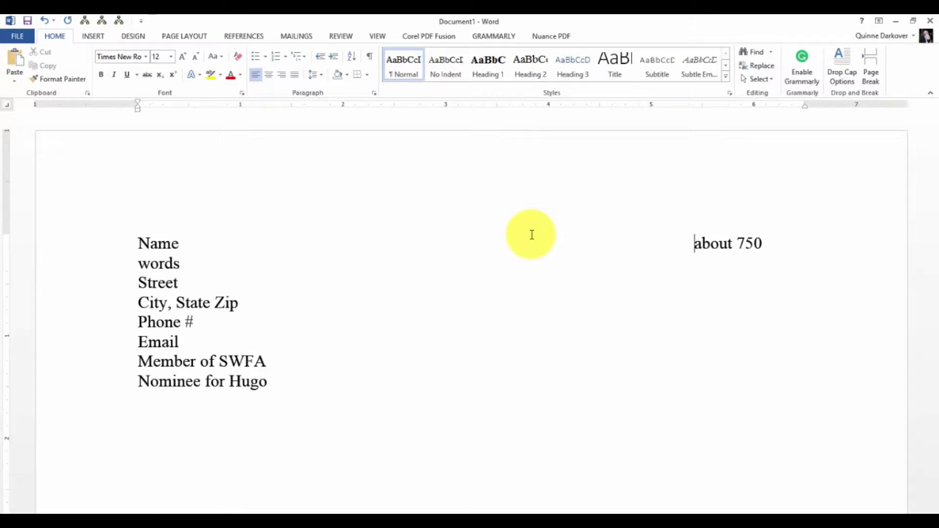
key("BackSpace")
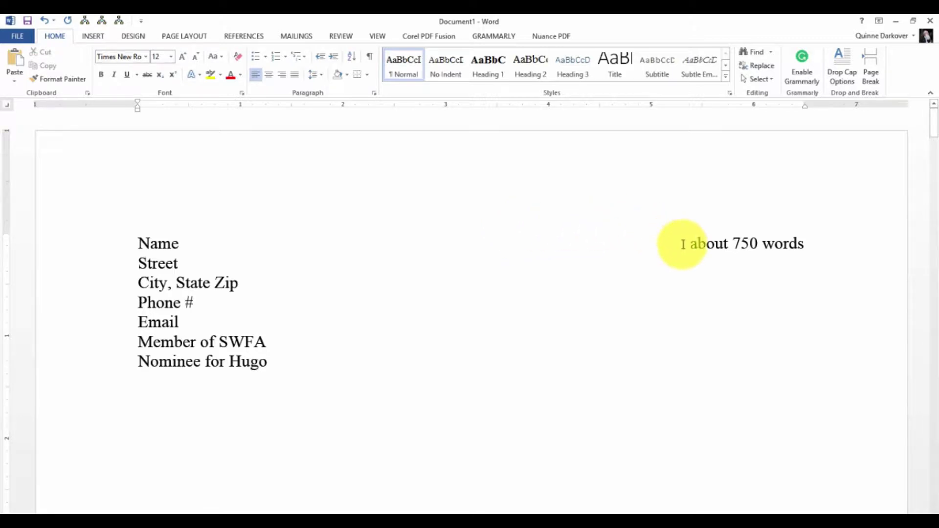
Step: Delete the blank gap between Name and "about 750 words"
left_click_drag(691, 247, 182, 243)
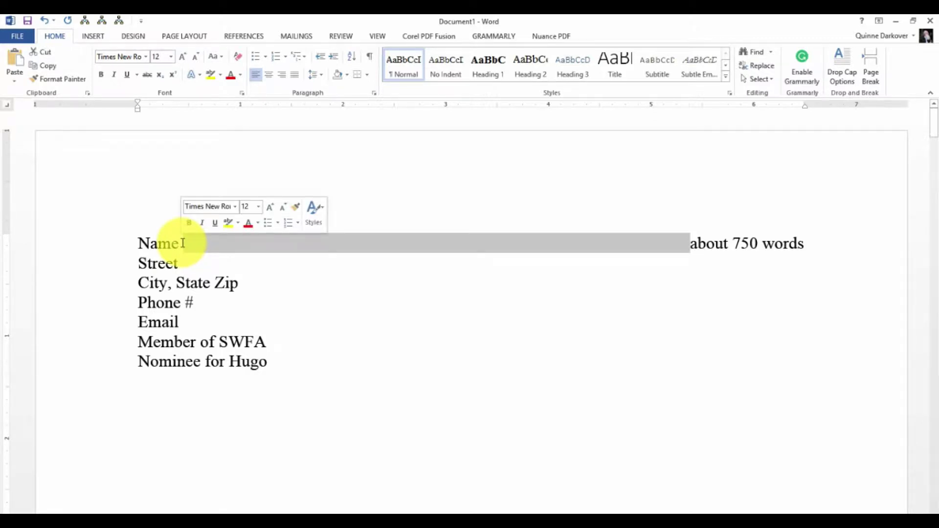
key("Delete")
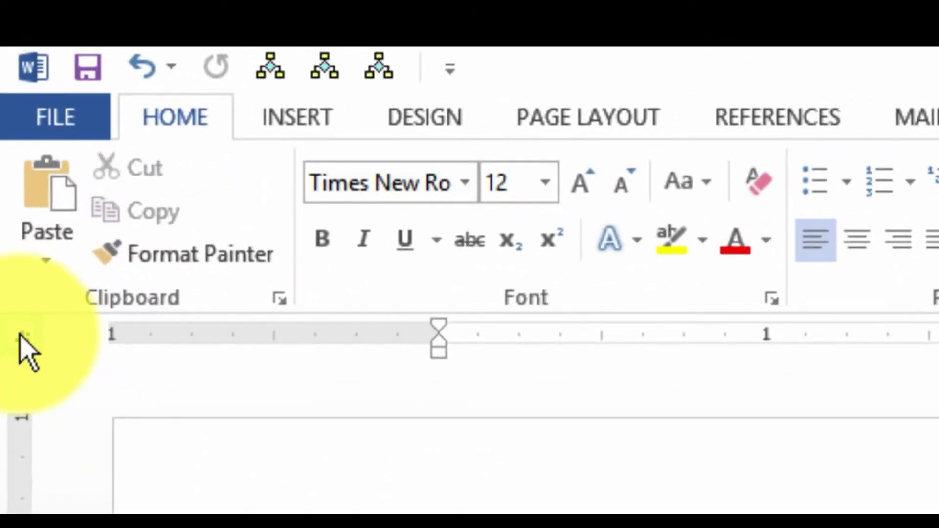
Step: Set a right tab stop at the Name line's right margin and tab the word count over to it
left_click(20, 335)
left_click(21, 335)
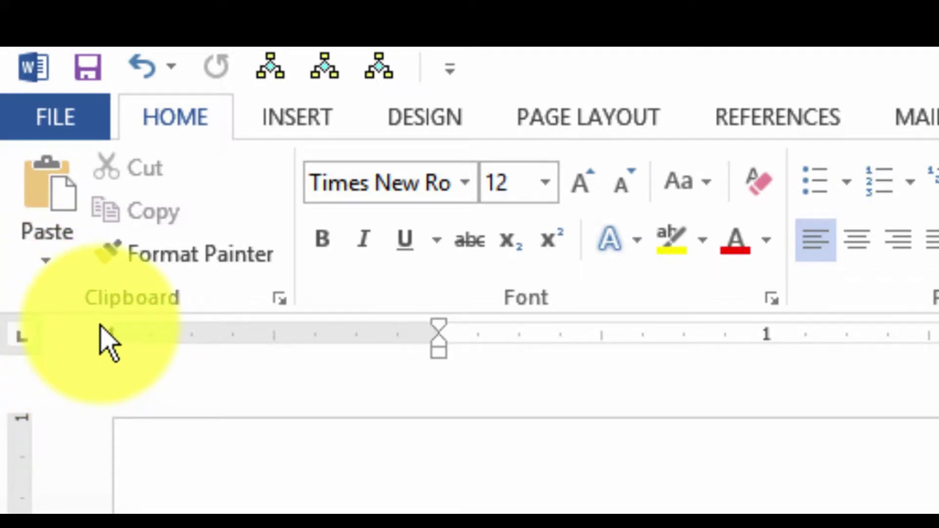
left_click(22, 338)
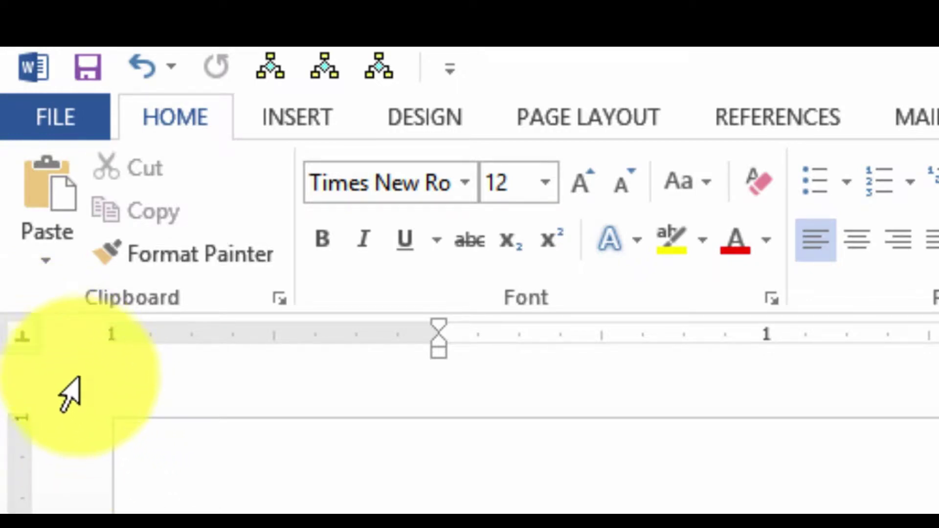
left_click(22, 337)
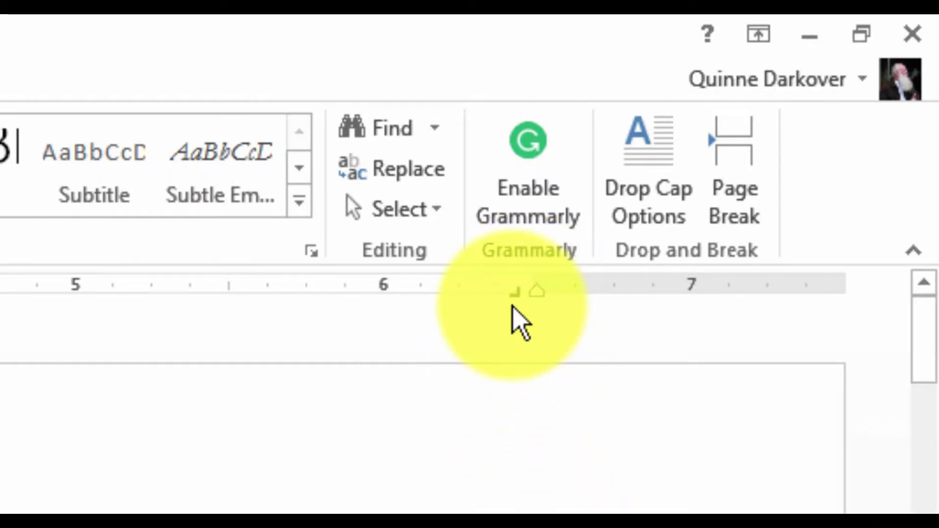
left_click_drag(512, 292, 530, 296)
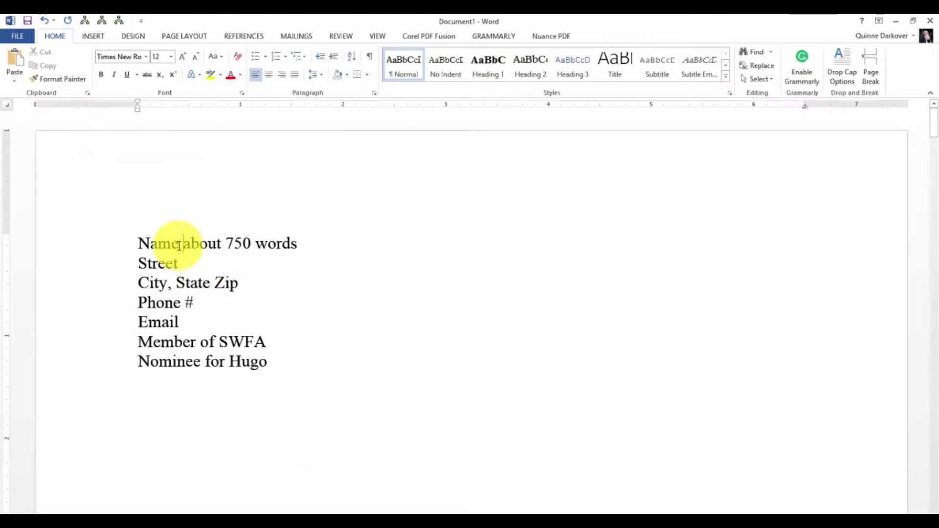
left_click(182, 248)
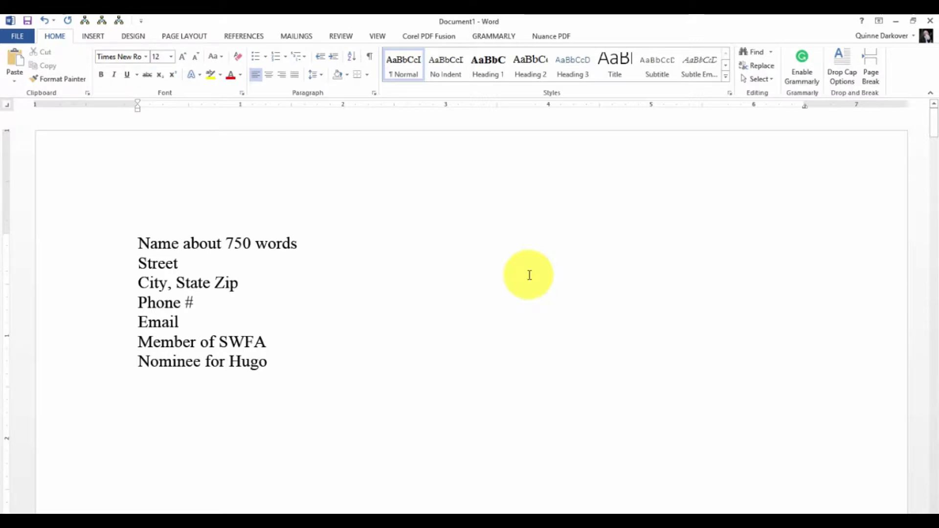
key("Tab")
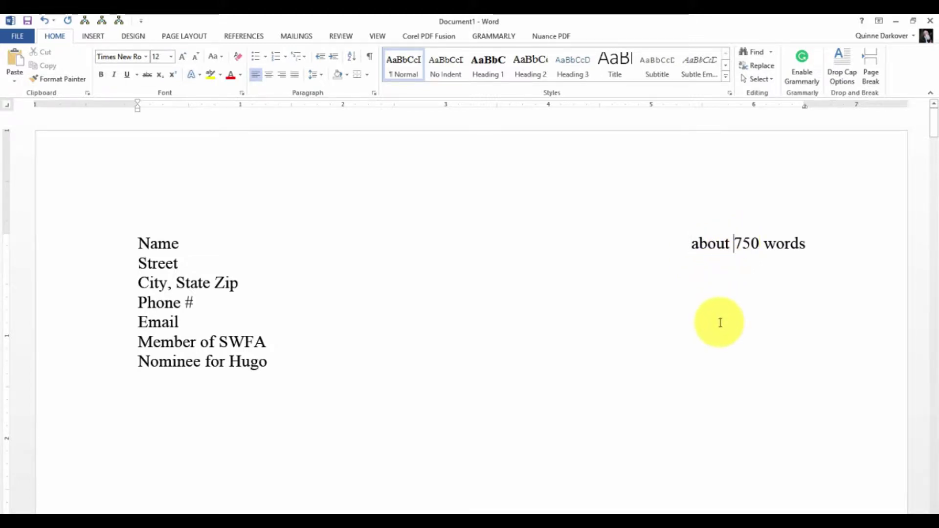
Step: Test the tab alignment by changing the word count to 1750 and restoring it to 750
type("1")
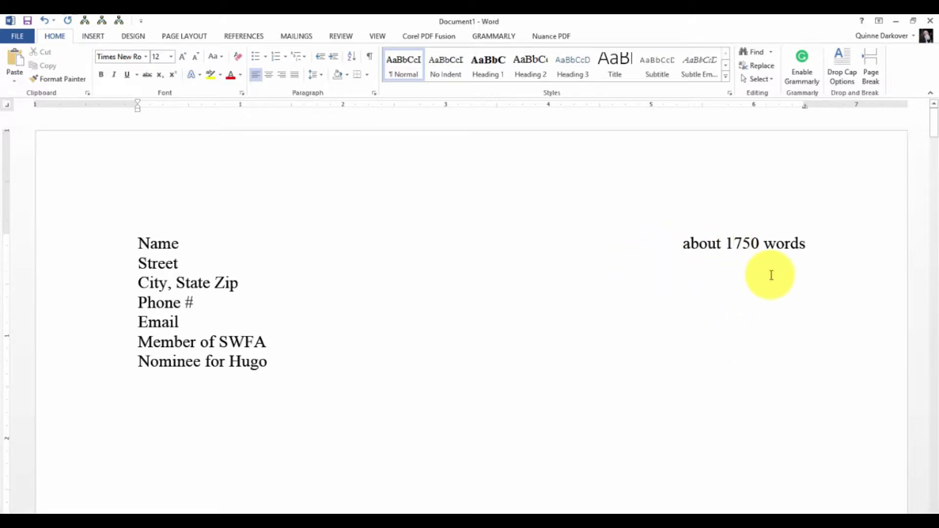
left_click(737, 249)
key("BackSpace")
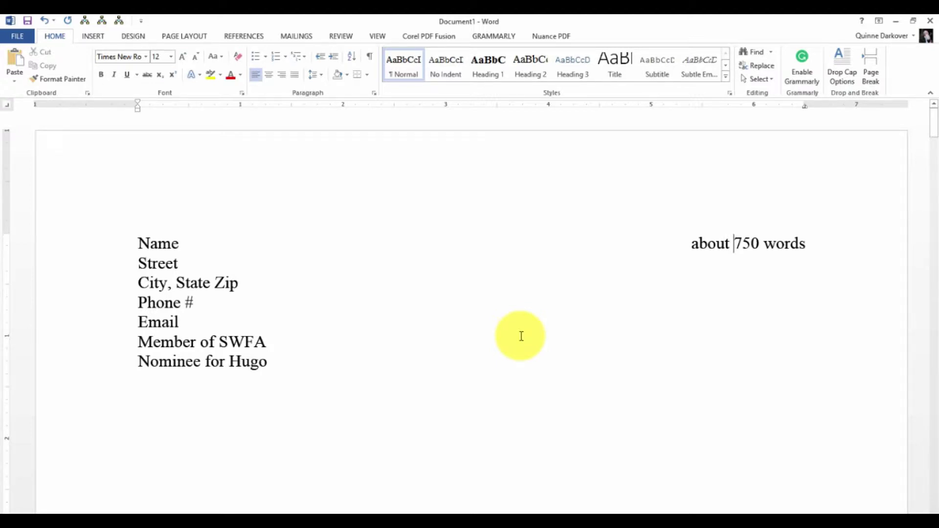
Step: Add blank lines below the "Nominee for Hugo" line down to about the middle of the page, checking against the whole-page view
scroll(521, 336, "down", 2)
scroll(521, 336, "down", 2)
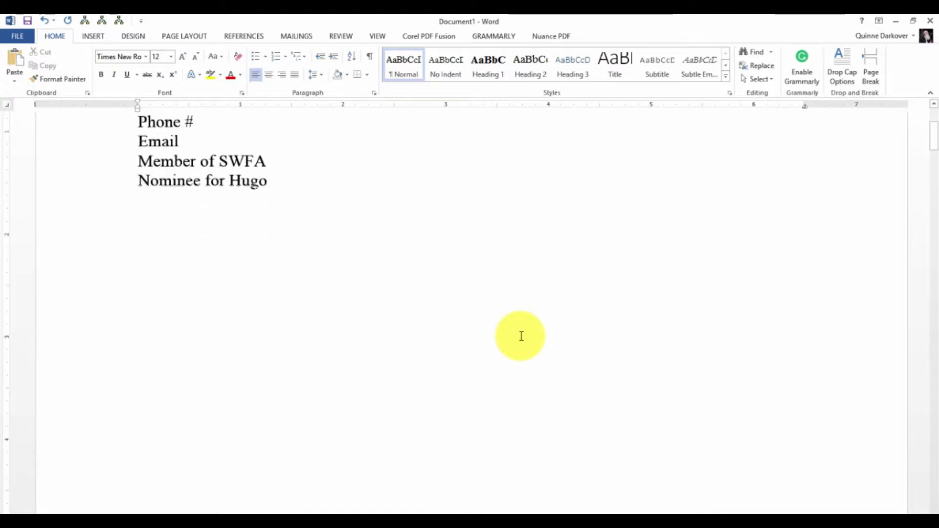
scroll(521, 336, "down", 1)
scroll(521, 336, "up", 2)
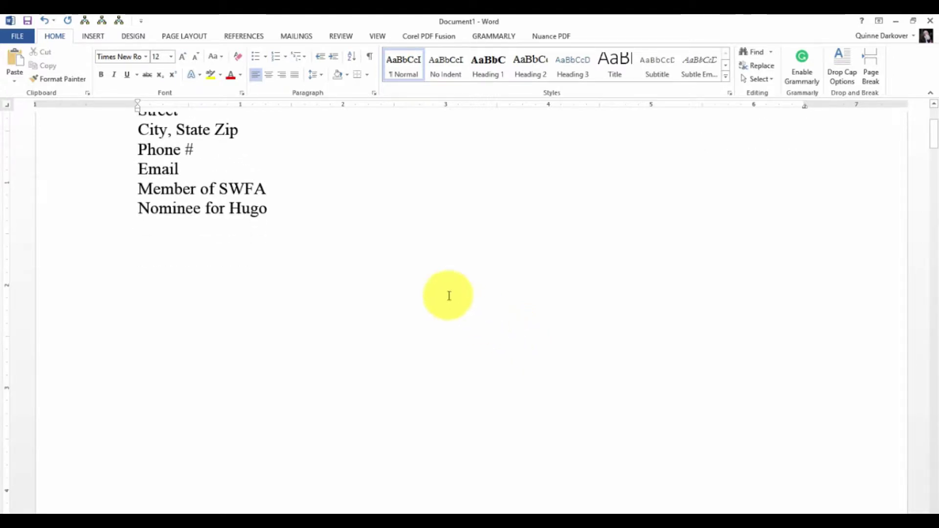
left_click(271, 209)
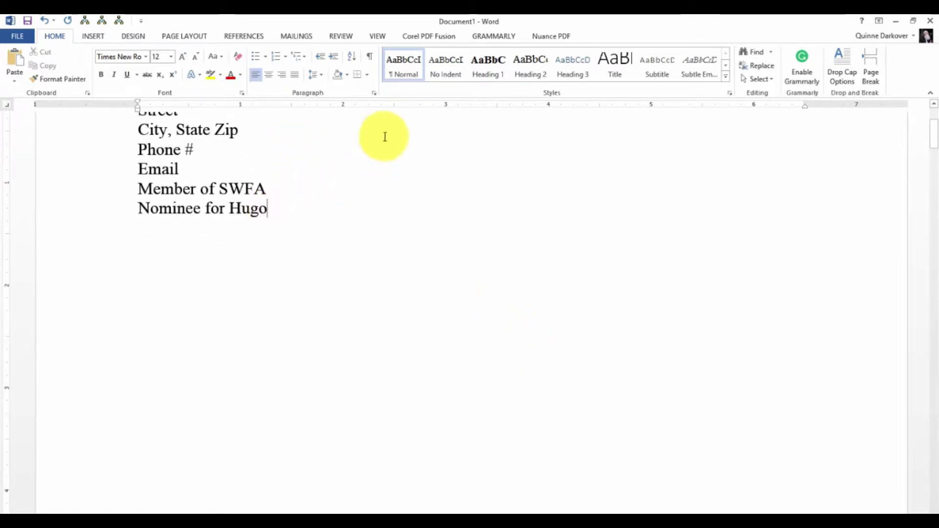
left_click(380, 36)
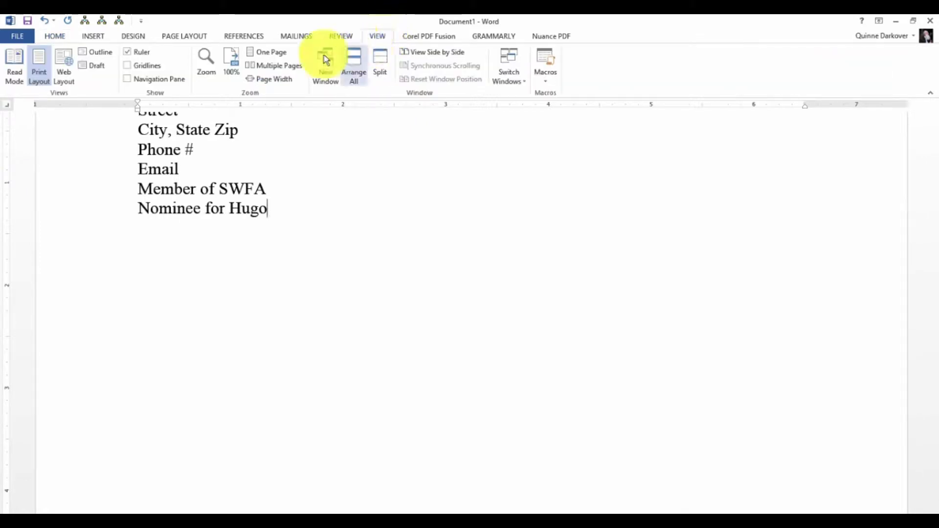
left_click(279, 51)
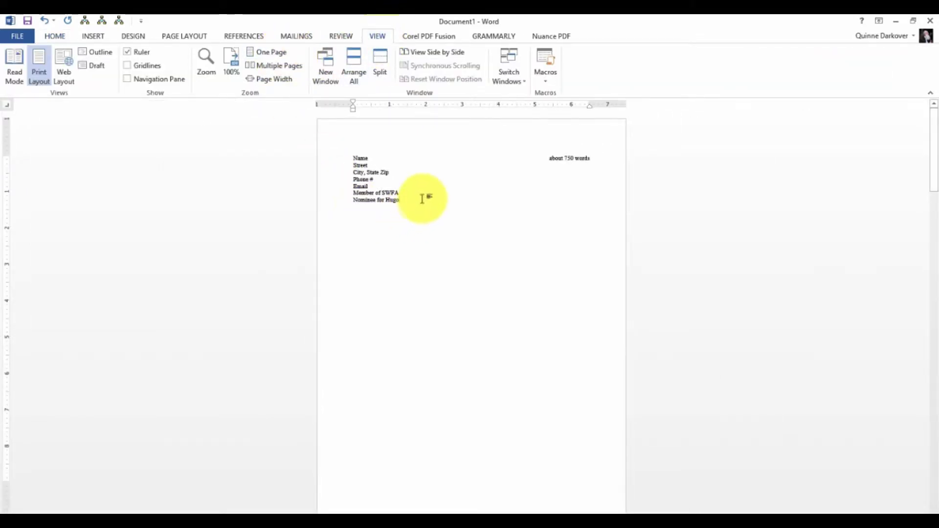
key("Return")
key("Return")
key("Return")
key("Return")
key("Return")
key("Return")
key("Return")
key("Return")
key("Return")
key("Return")
key("Return")
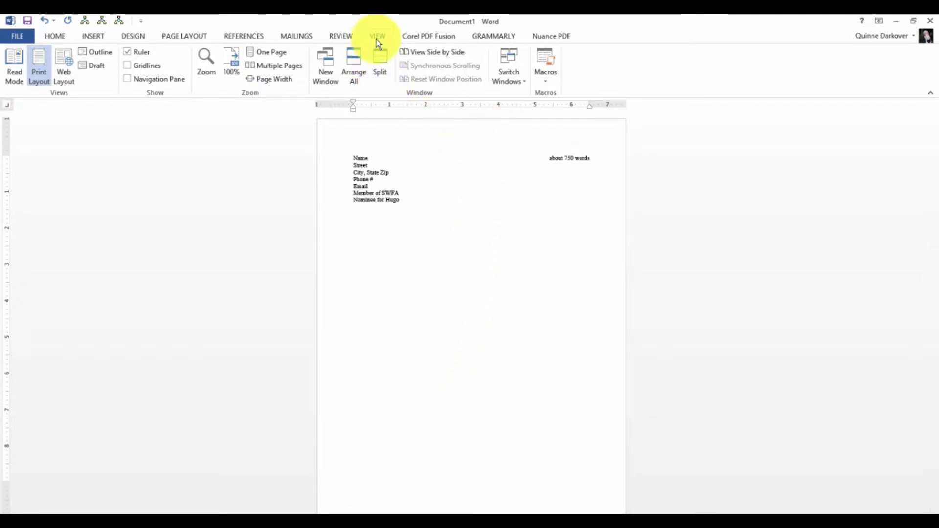
Step: Enter the story title "The Captain and the Lady Fair" at the mid-page line, viewed at page width
left_click(274, 78)
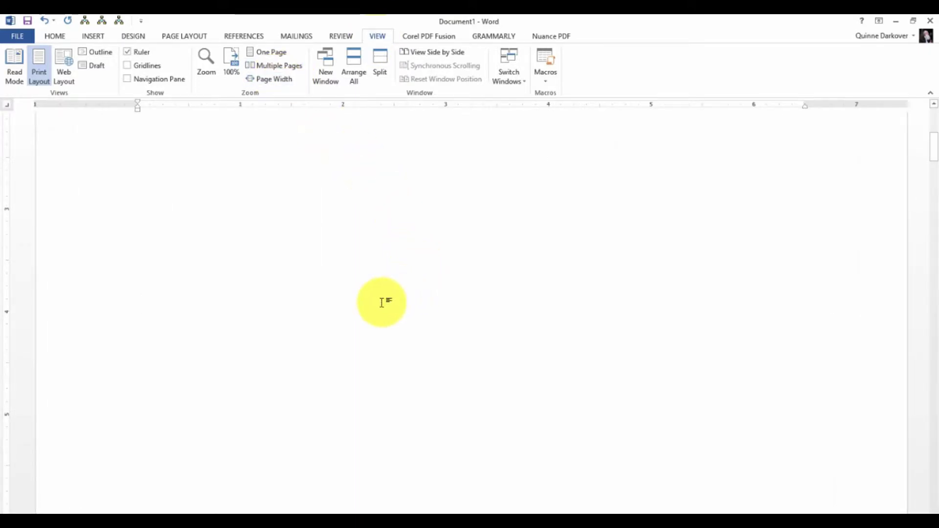
type("The Captain and the")
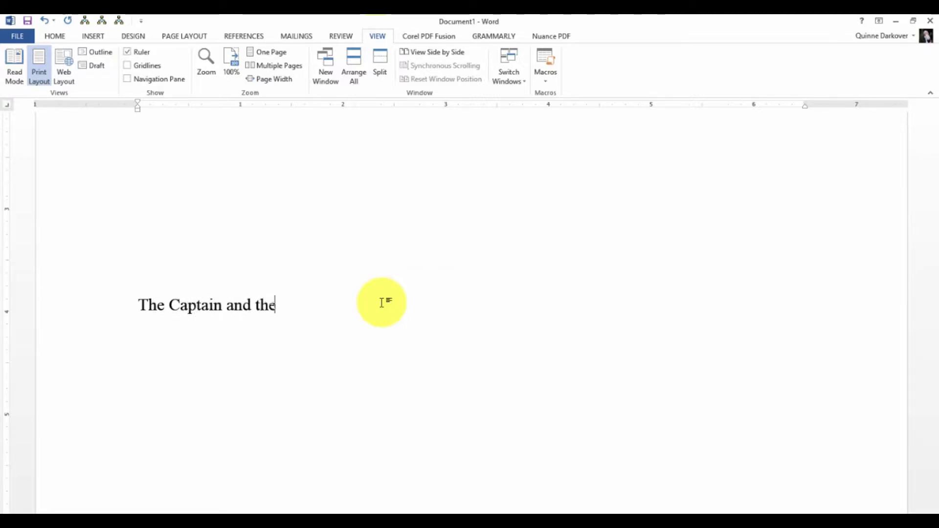
type("fair")
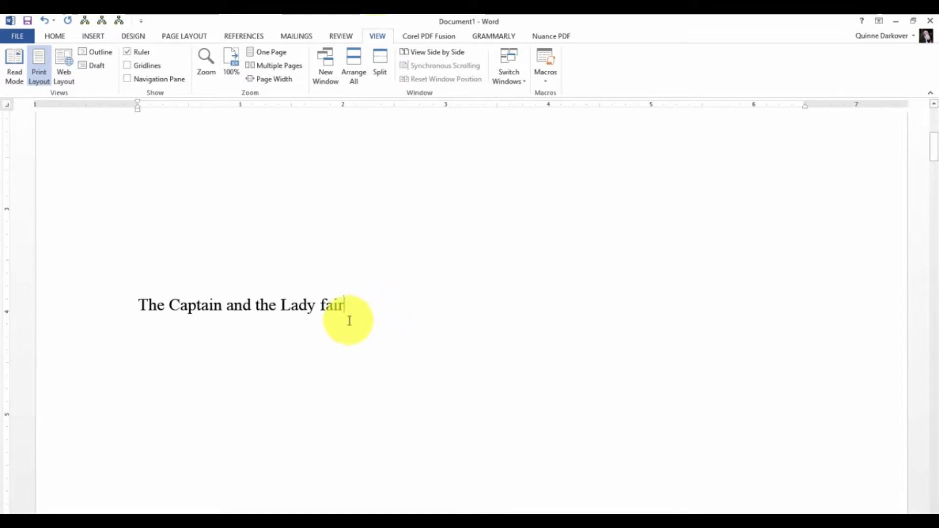
left_click(325, 307)
key("BackSpace")
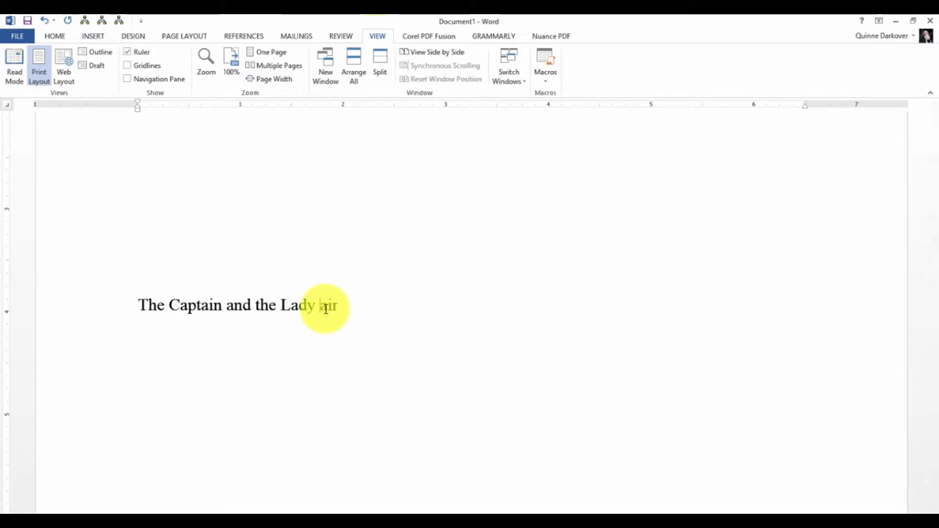
type("F")
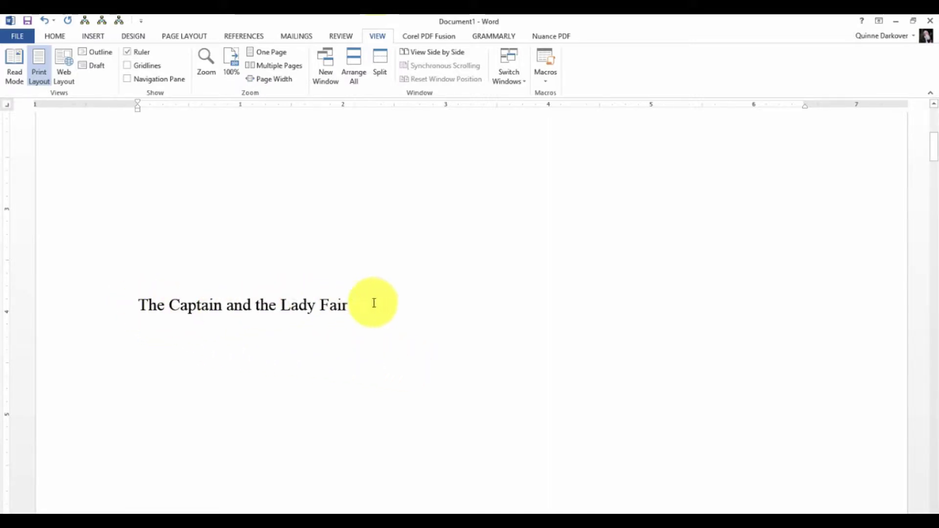
Step: Format the title line with double line spacing and center it
left_click_drag(389, 305, 120, 308)
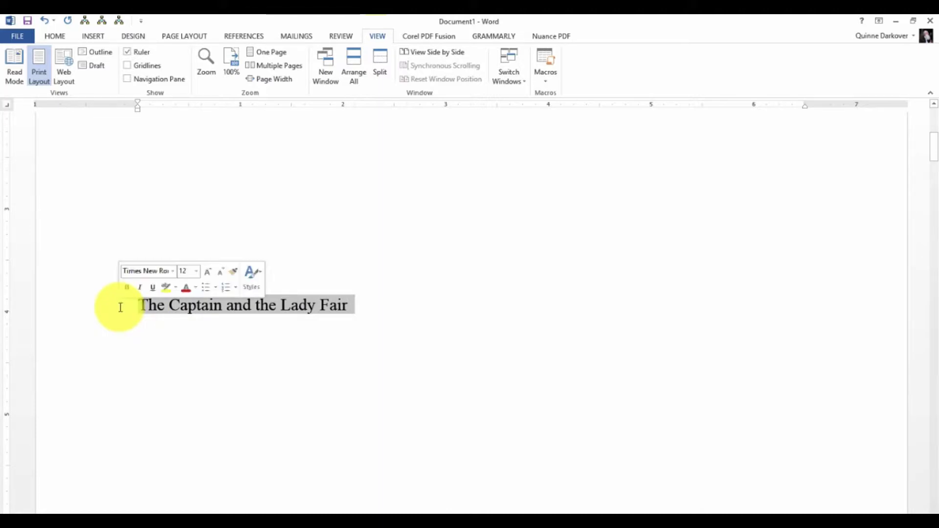
left_click(56, 37)
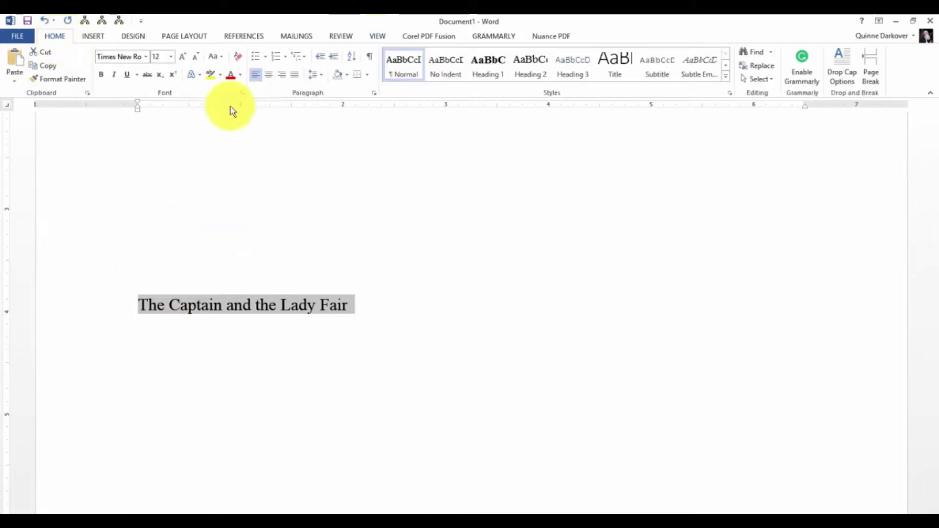
left_click(374, 94)
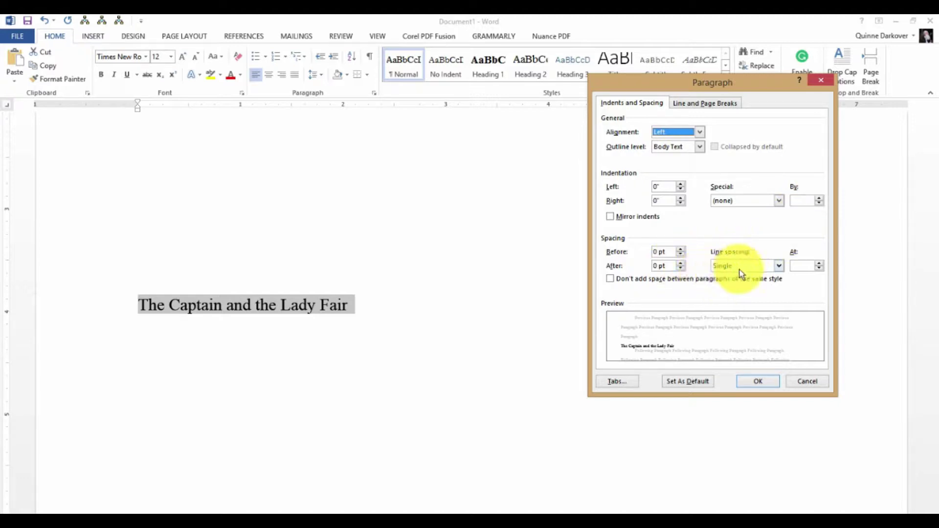
left_click(779, 269)
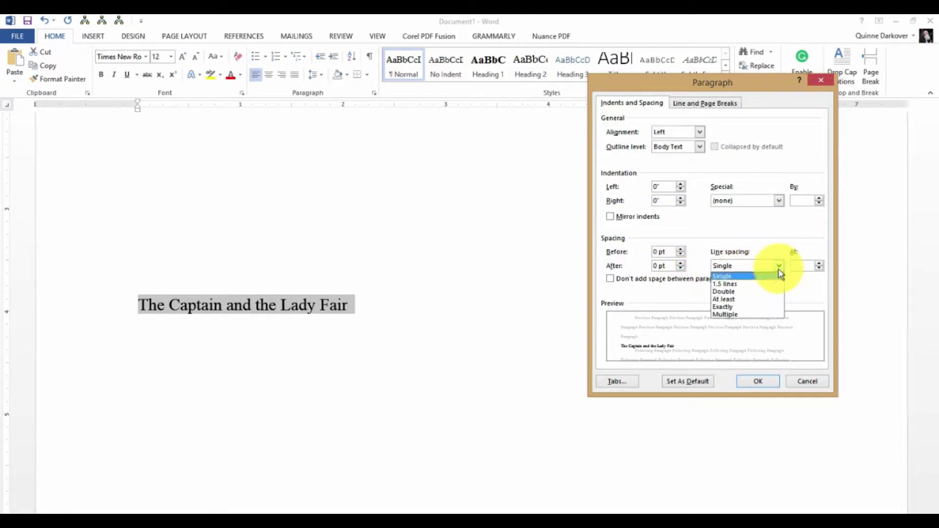
left_click(749, 292)
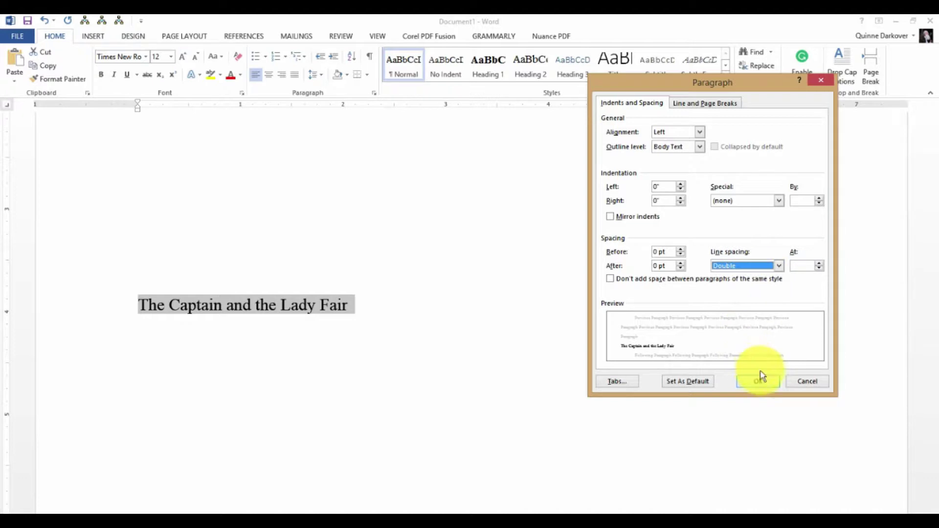
left_click(758, 381)
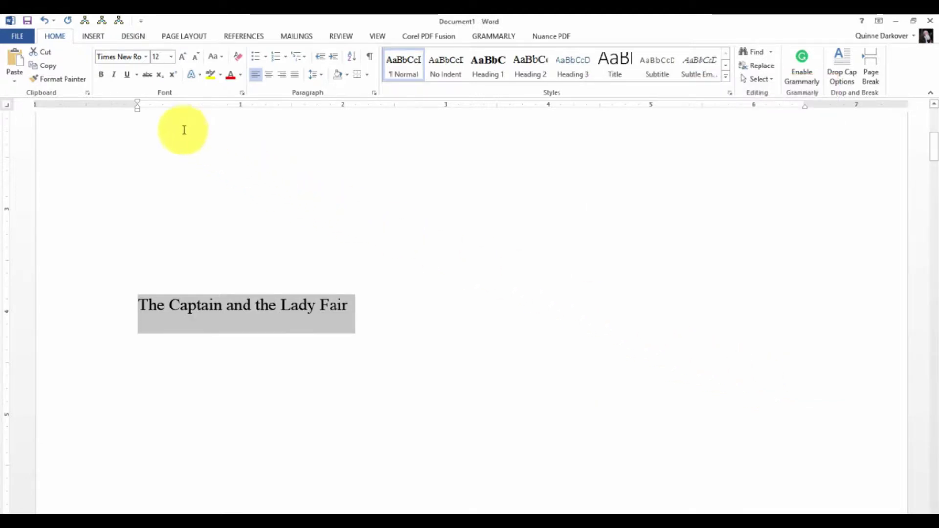
left_click(268, 75)
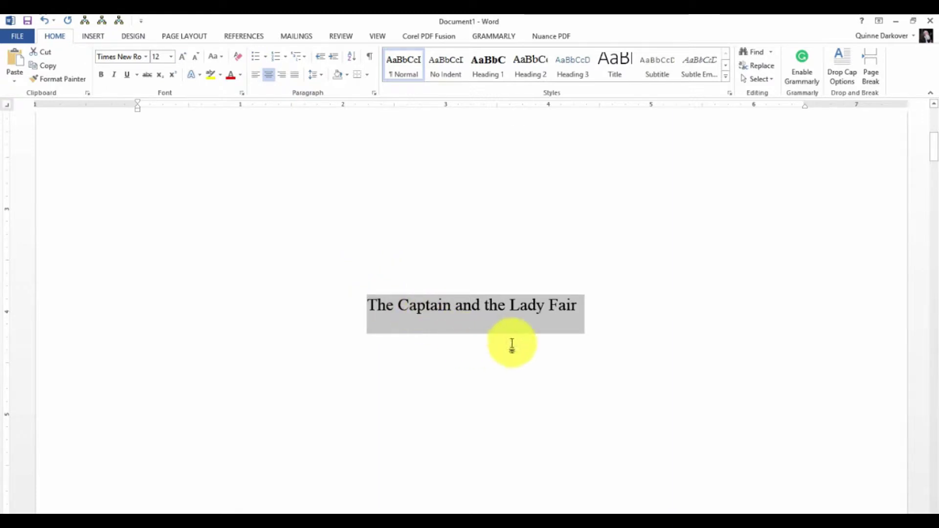
Step: Add a byline below the title reading "by" in lowercase followed by the author's name
left_click(579, 306)
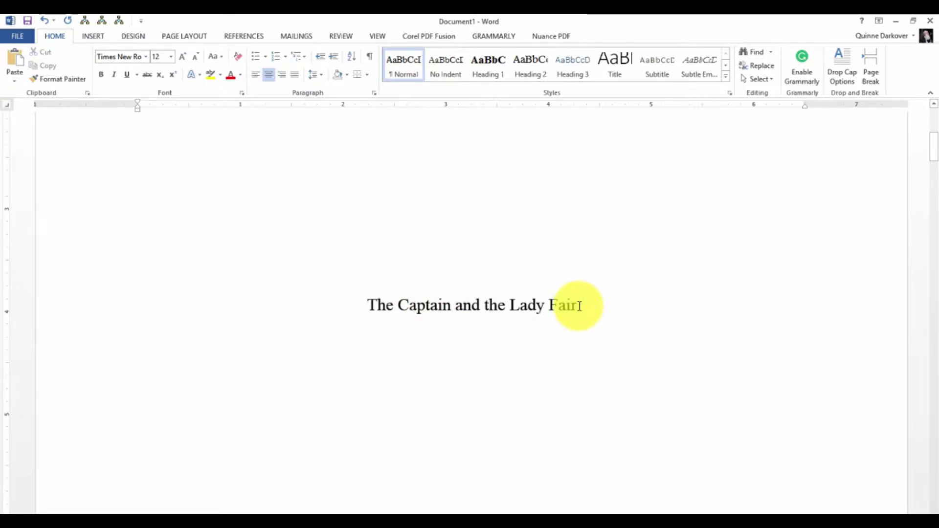
key("Return")
type("b")
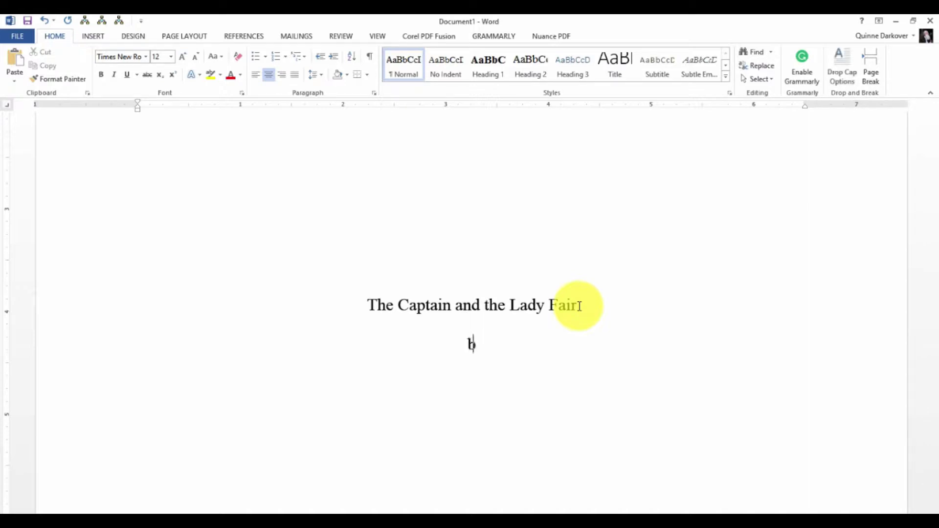
type("y Qu")
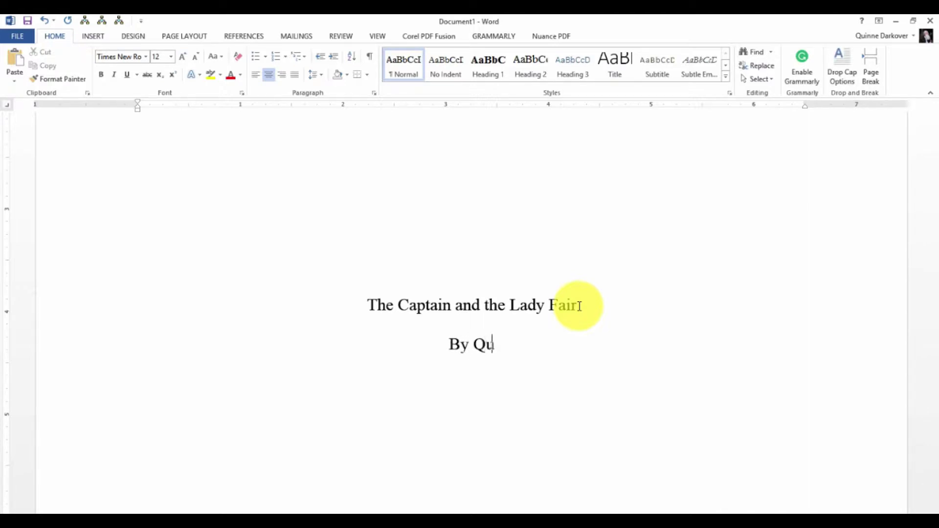
type("inne Darkover")
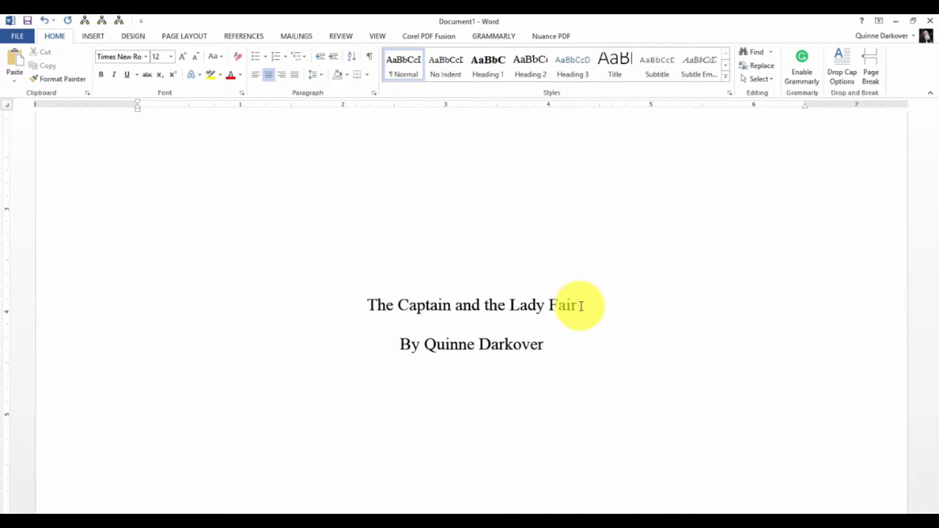
left_click(410, 344)
key("BackSpace")
type("b")
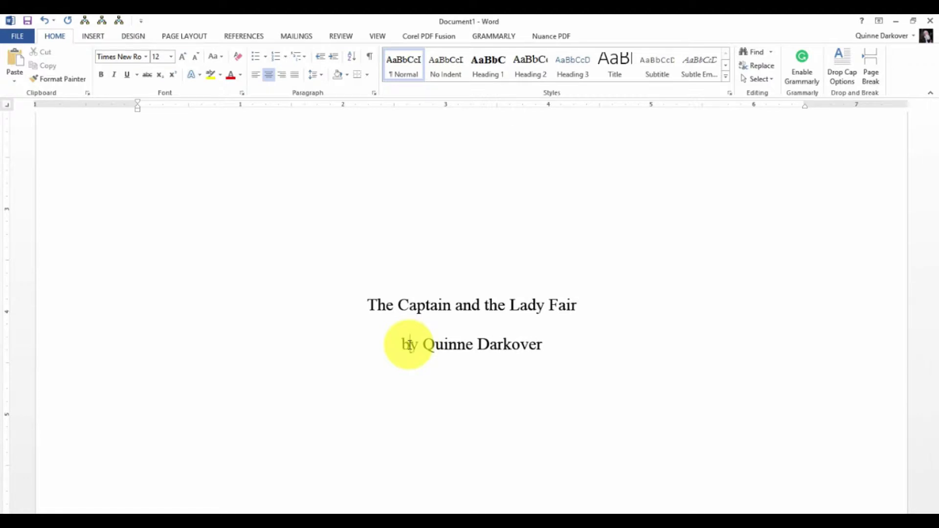
left_click(473, 366)
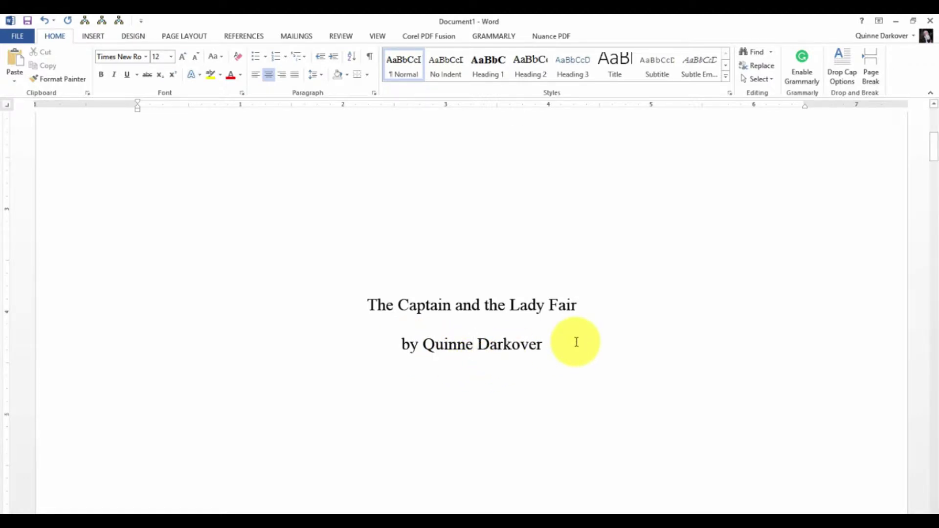
Step: Start a left-aligned paragraph with a blank line below the byline and give it a 0.5" first-line indent
scroll(576, 342, "down", 2)
left_click(579, 245)
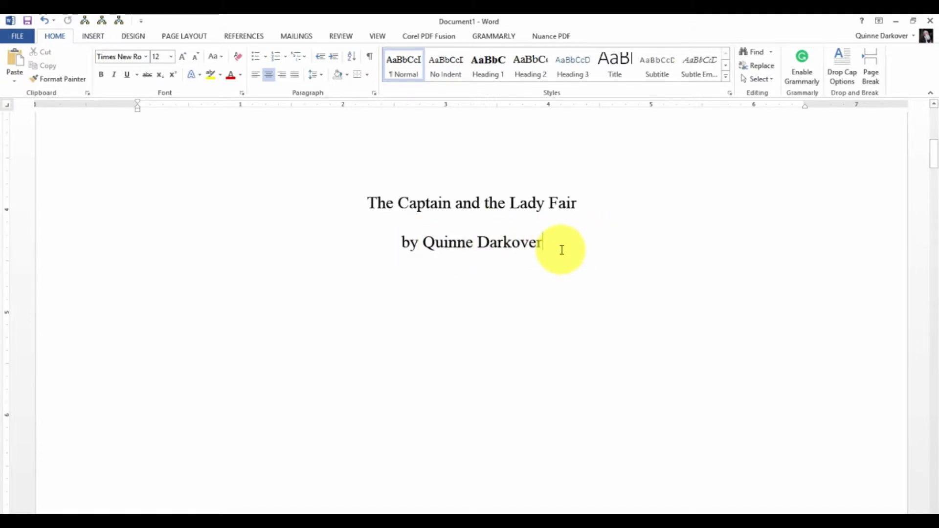
key("Return")
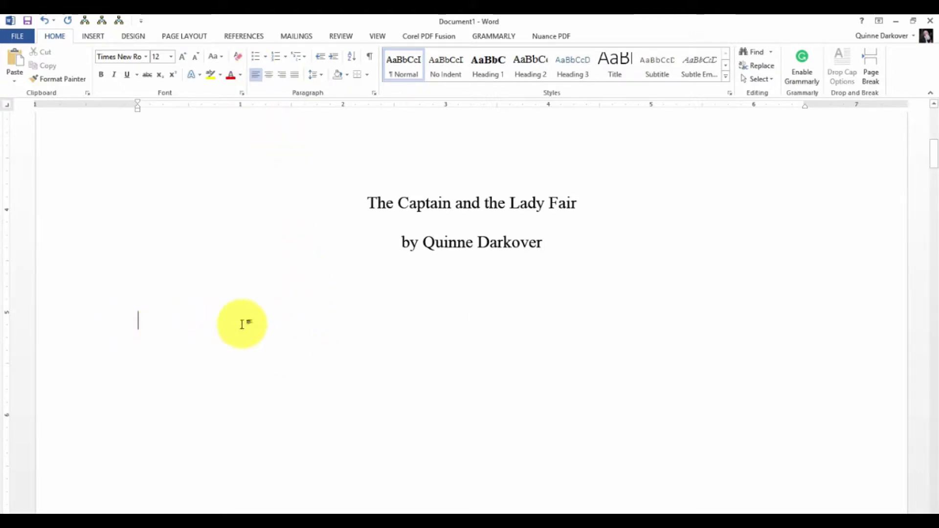
left_click(374, 93)
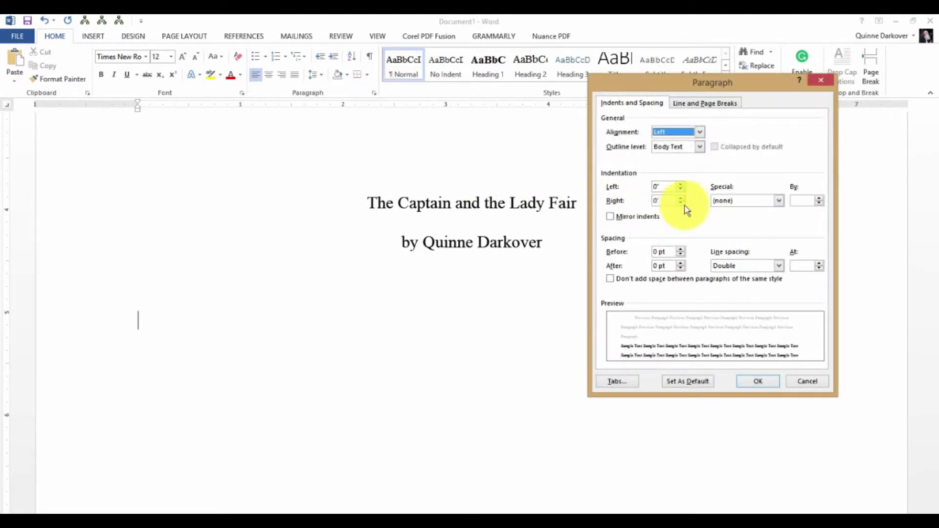
left_click(779, 201)
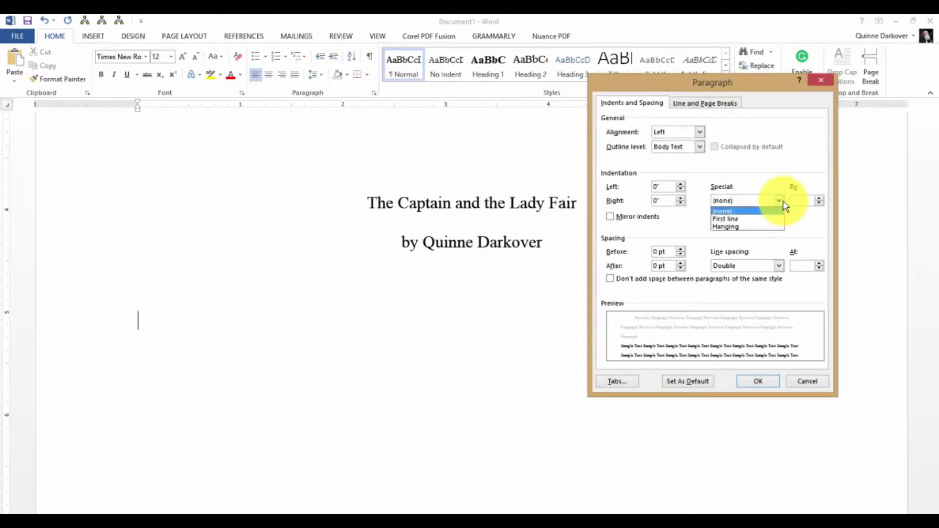
left_click(755, 220)
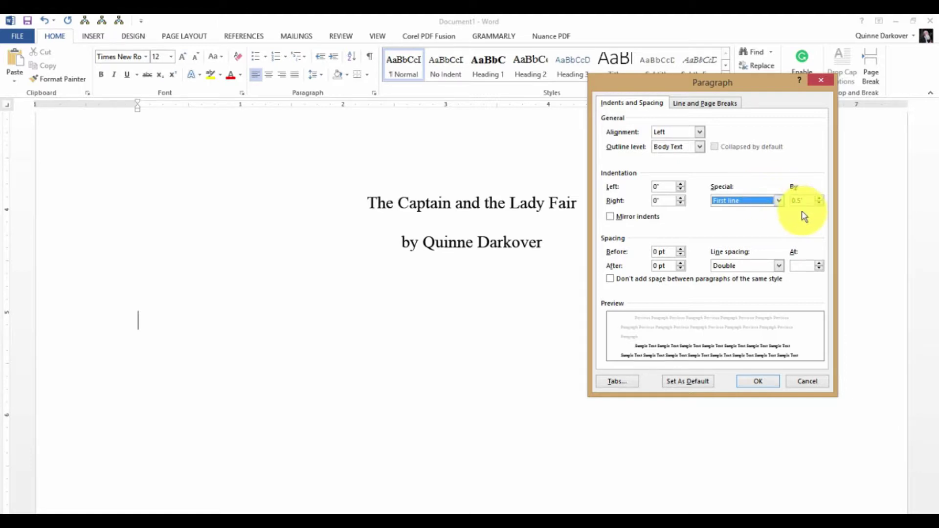
left_click(762, 382)
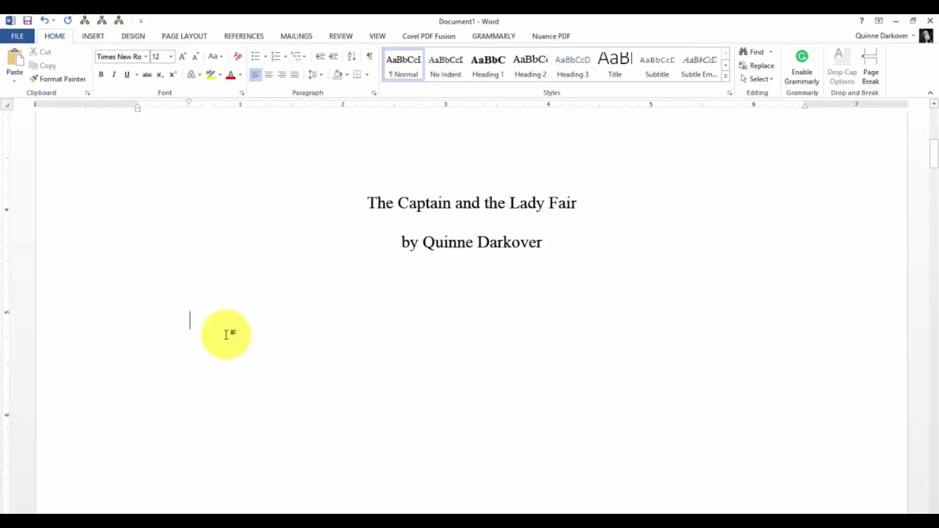
Step: Enter the author's first name as sample text in the indented paragraph and set it to single line spacing
type("Quinne")
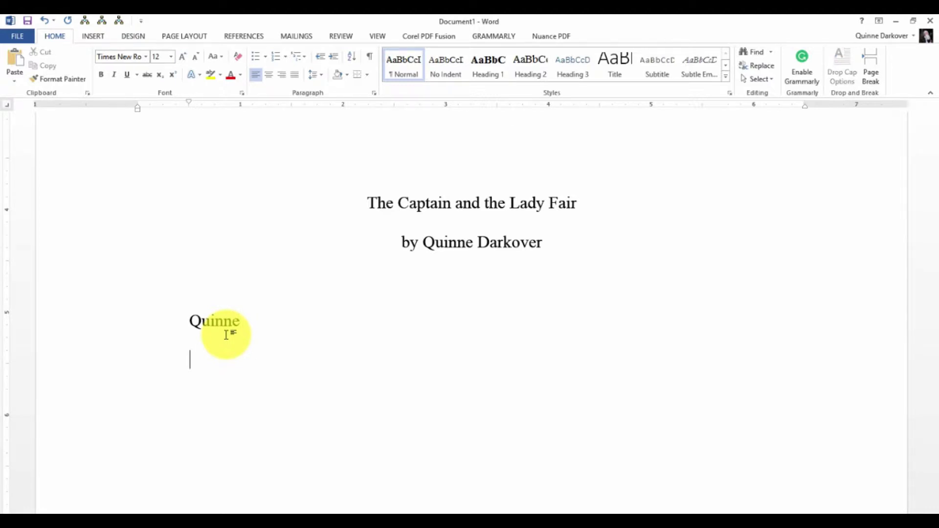
mouse_move(218, 348)
left_mouse_down()
mouse_move(227, 361)
mouse_move(230, 347)
left_mouse_up()
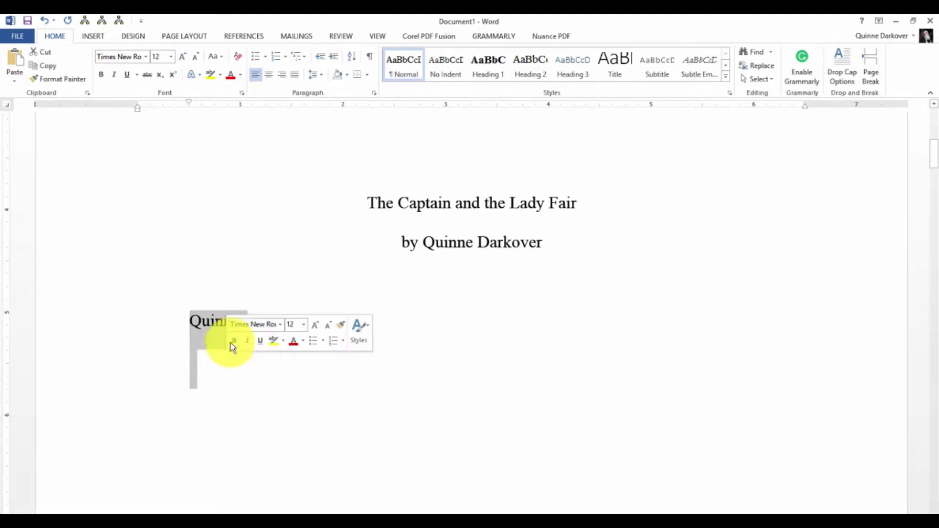
left_click(374, 93)
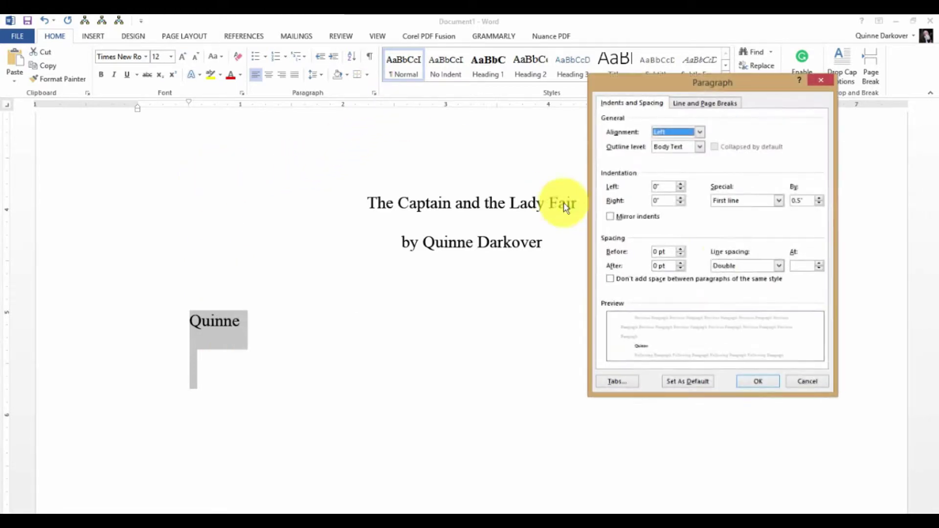
left_click(780, 268)
left_click(768, 273)
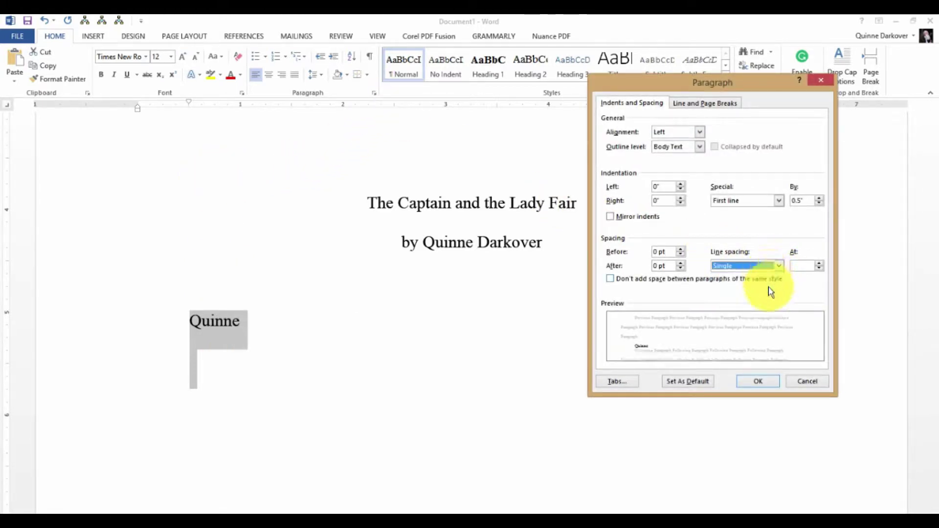
left_click(766, 383)
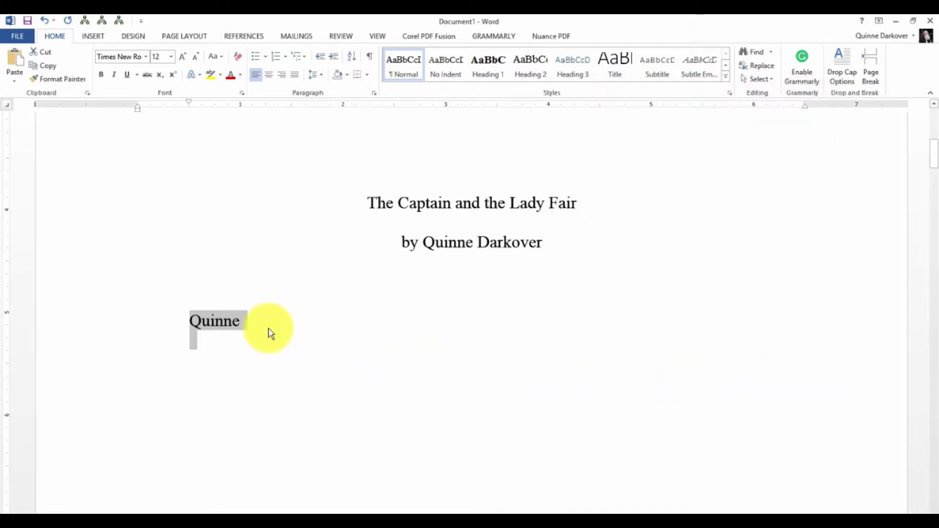
Step: Repeat the sample name on the next line and change that copy's font to Courier New for comparison
left_click(214, 341)
type("Quinne")
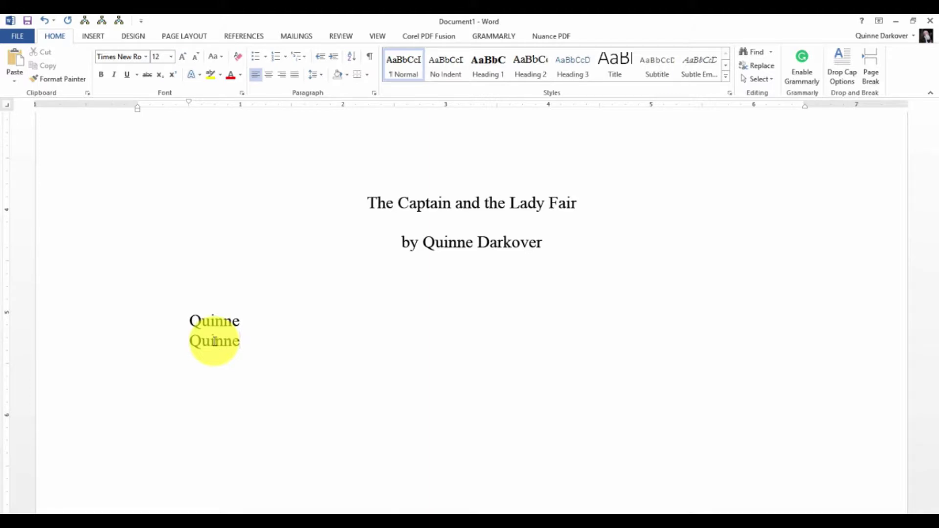
left_click_drag(190, 343, 264, 353)
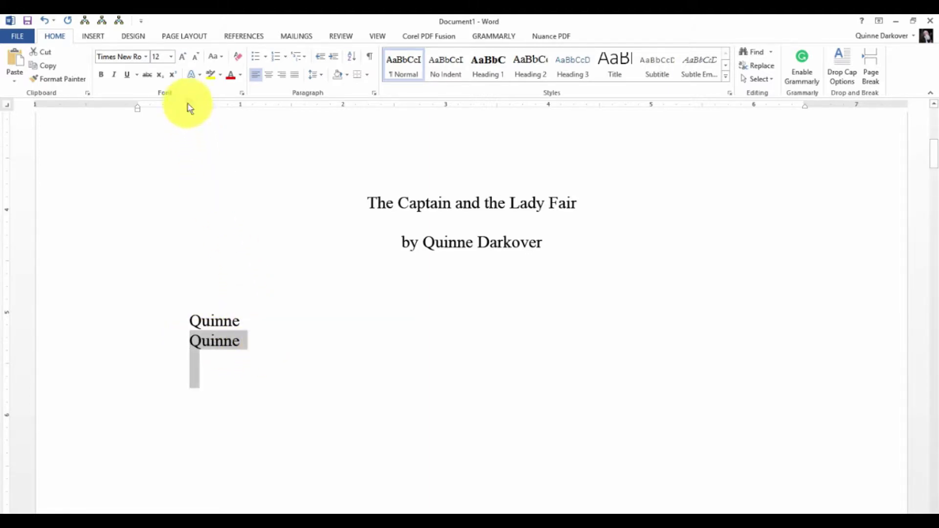
left_click(148, 58)
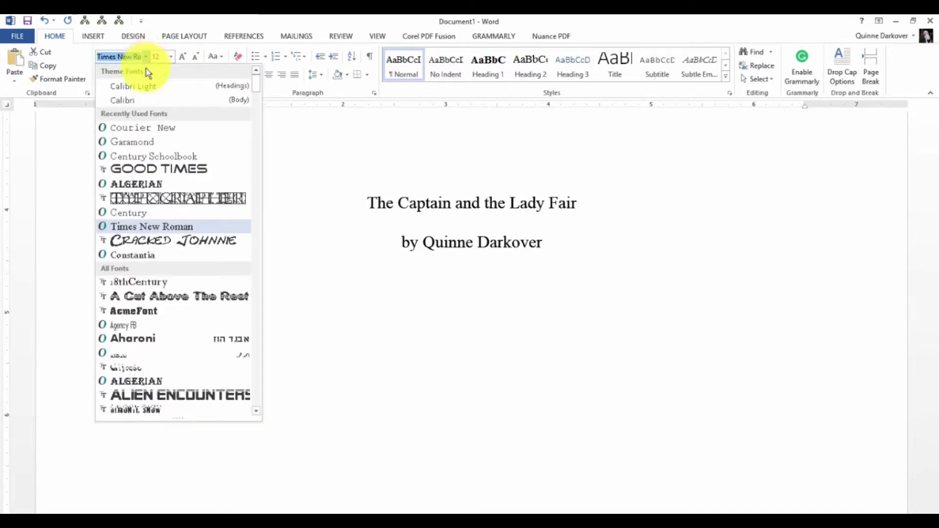
left_click(156, 133)
left_click(274, 384)
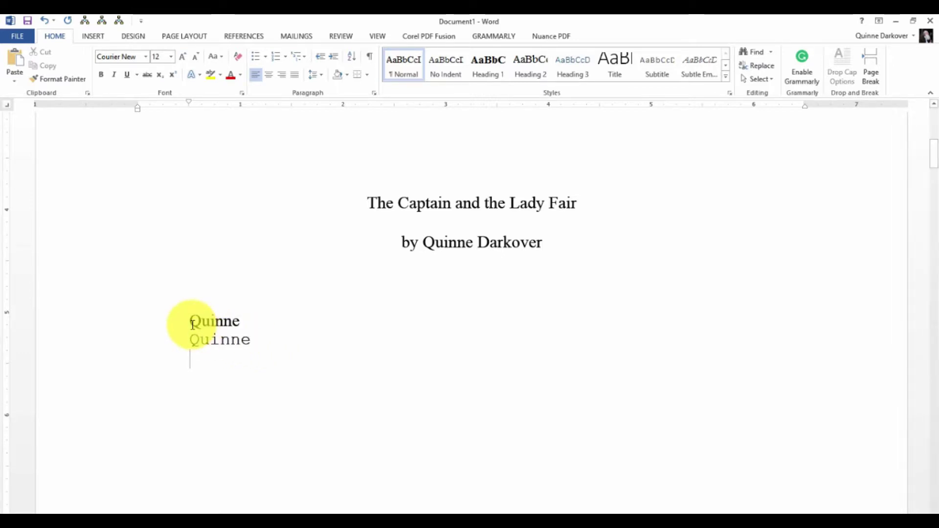
Step: Change the font of everything from the contact block through the byline to Courier New
left_click_drag(188, 321, 63, 191)
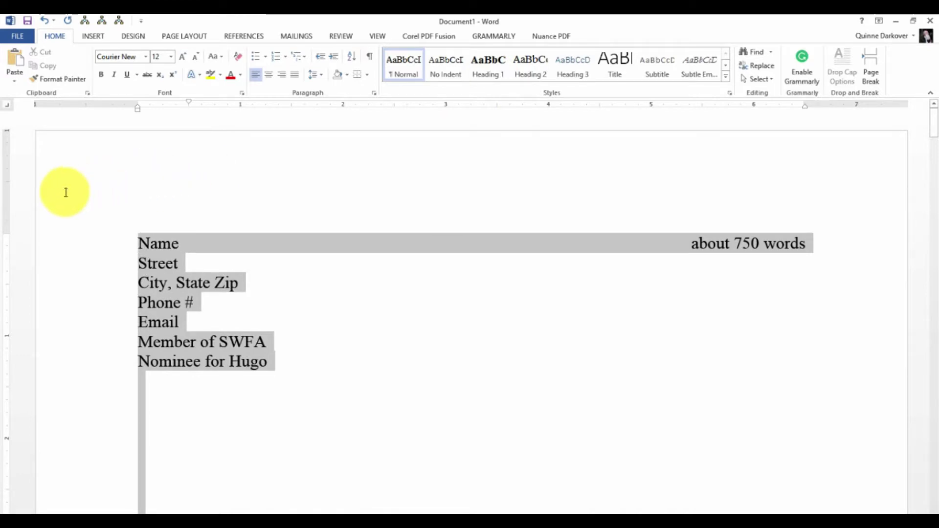
left_click(147, 57)
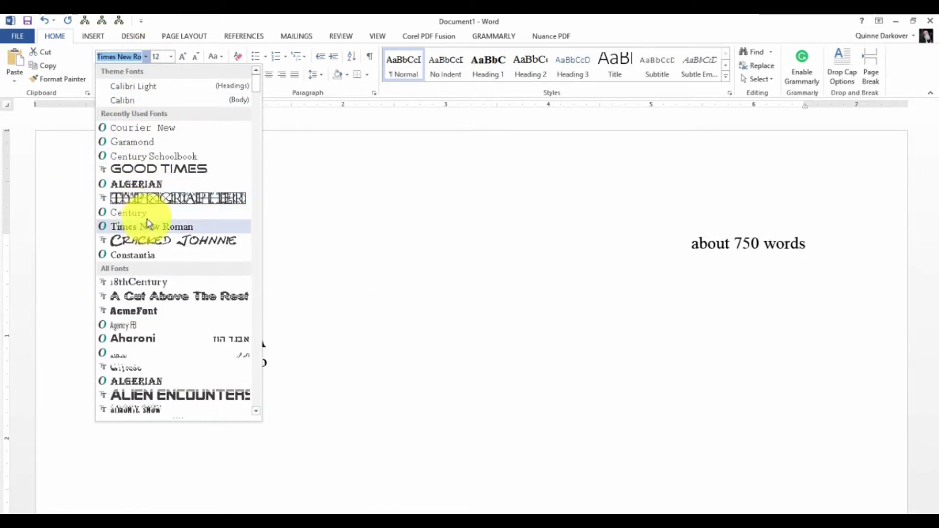
left_click(154, 128)
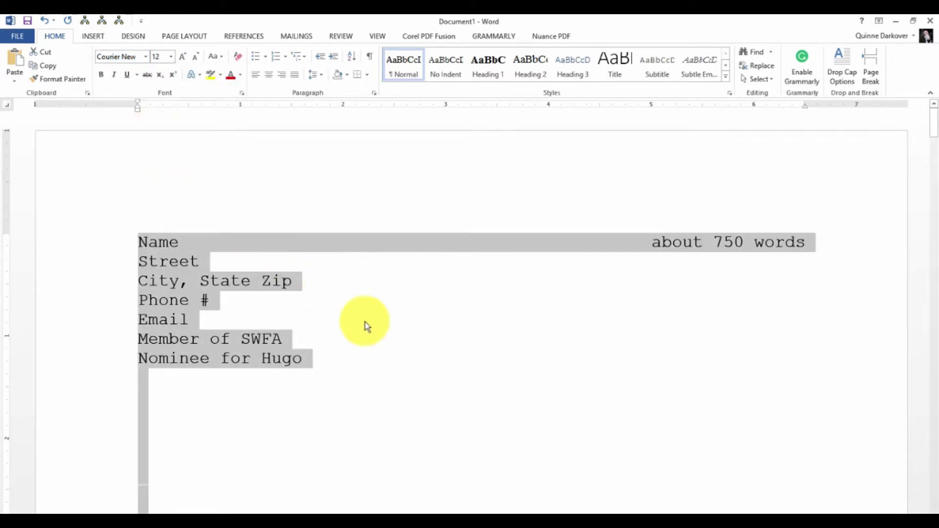
left_click(394, 332)
Step: Delete both sample name lines below the byline
scroll(424, 332, "down", 2)
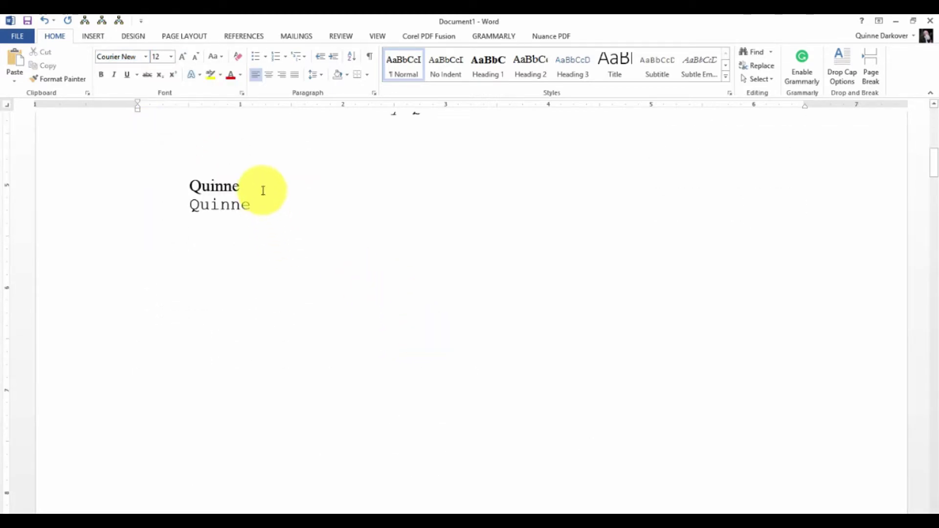
left_click(155, 191)
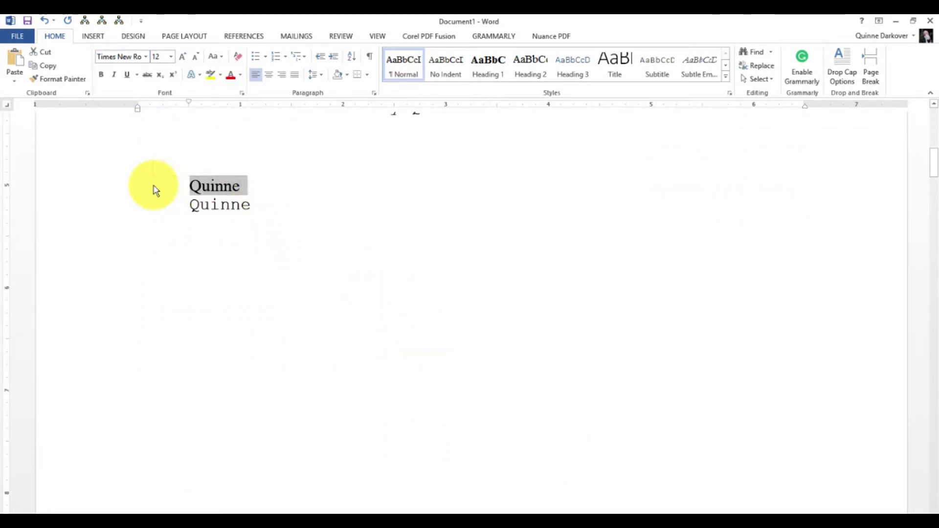
key("Delete")
left_click_drag(156, 187, 371, 199)
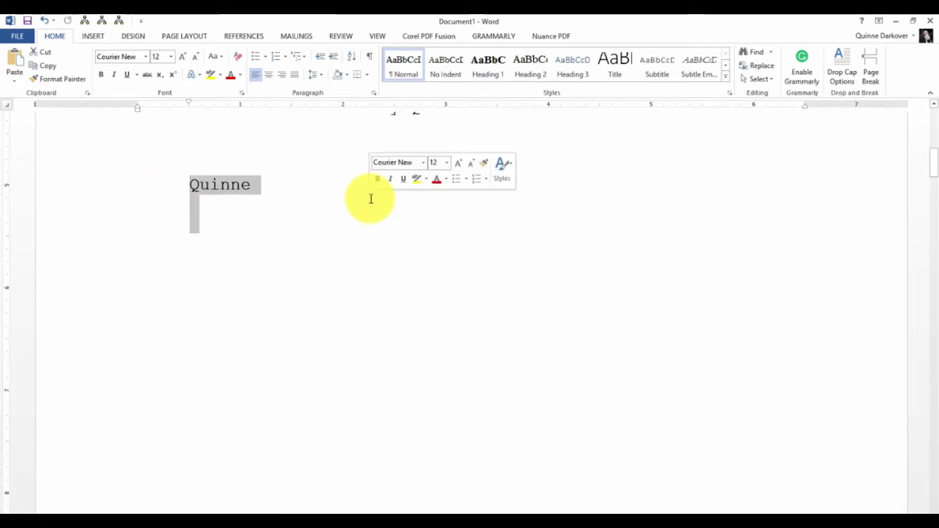
key("Delete")
Step: Paste the copied story text, beginning "New City was a regular port", below the byline
scroll(371, 199, "up", 2)
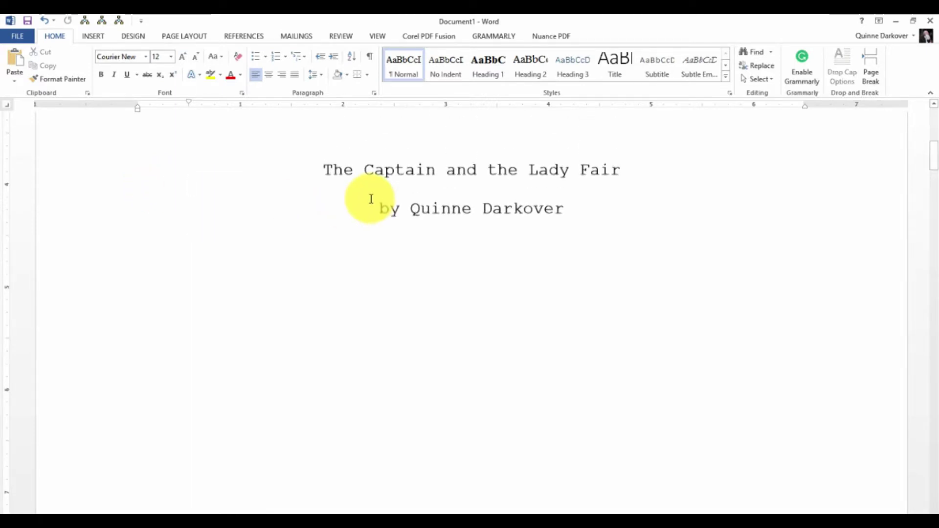
scroll(504, 461, "down", 15)
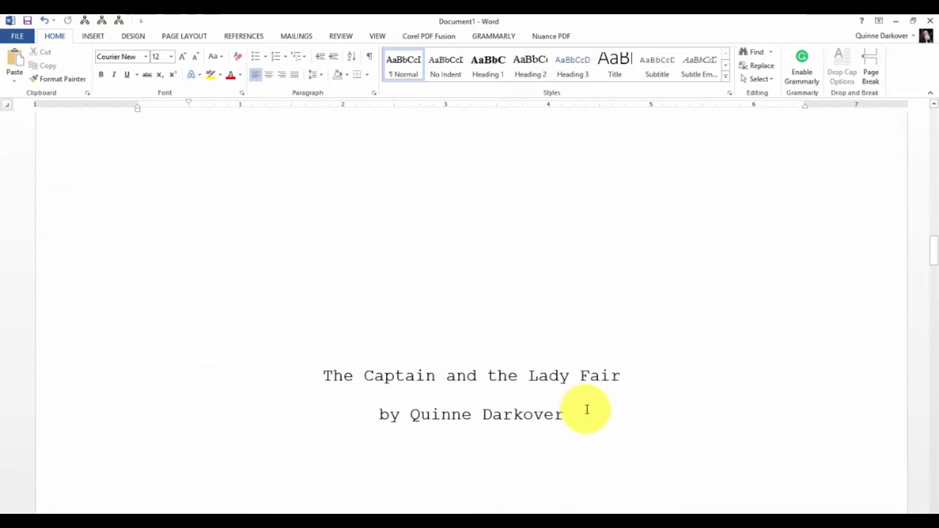
left_click_drag(587, 409, 153, 339)
key("ctrl+v")
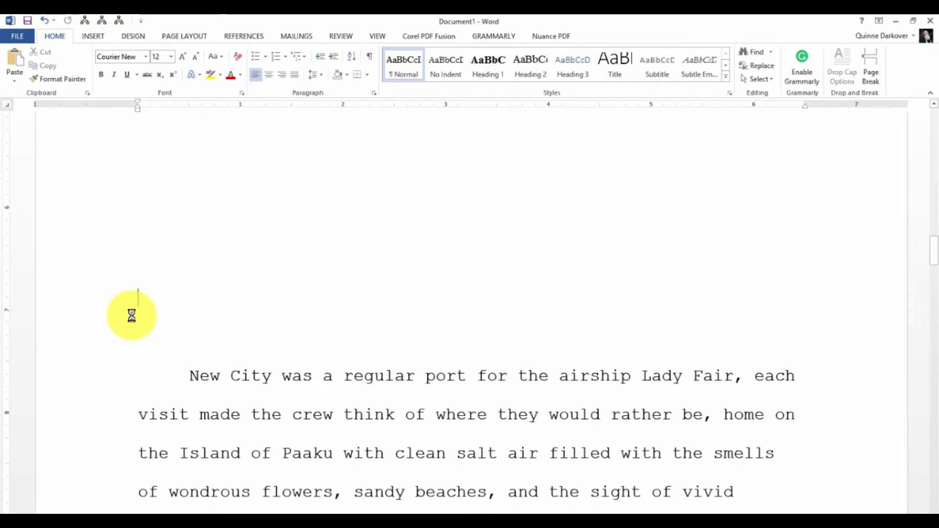
Step: Remove the extra blank lines between the byline and the story, leaving a single one, and review the following pages
left_click_drag(166, 340, 251, 465)
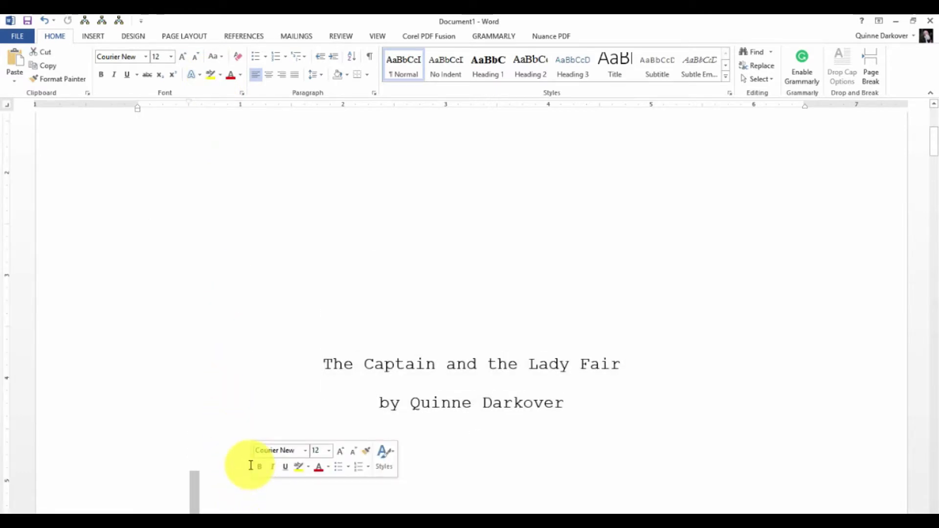
key("Delete")
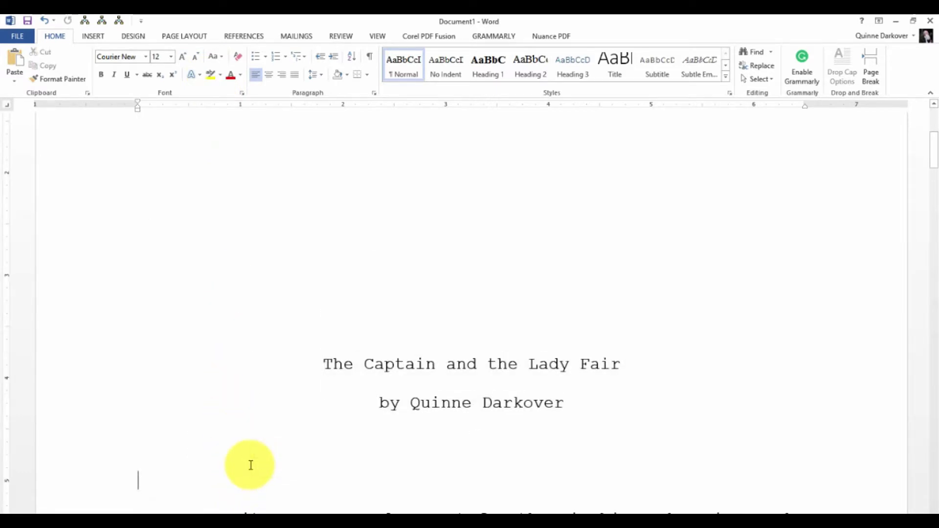
key("BackSpace")
scroll(251, 466, "down", 2)
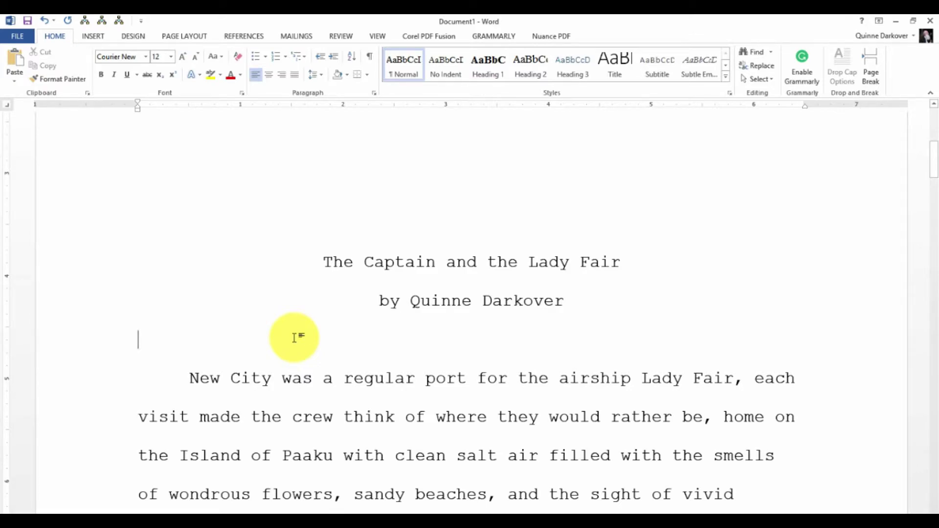
scroll(294, 338, "down", 7)
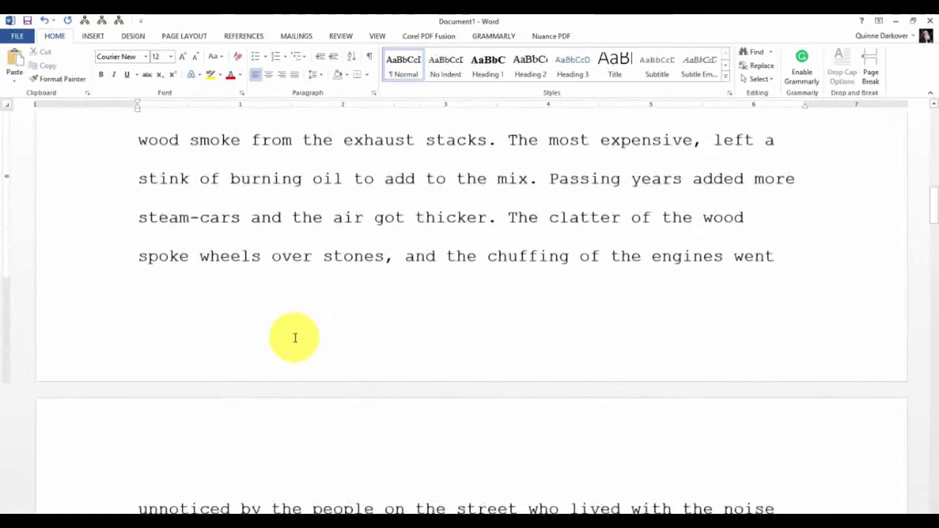
scroll(295, 338, "down", 12)
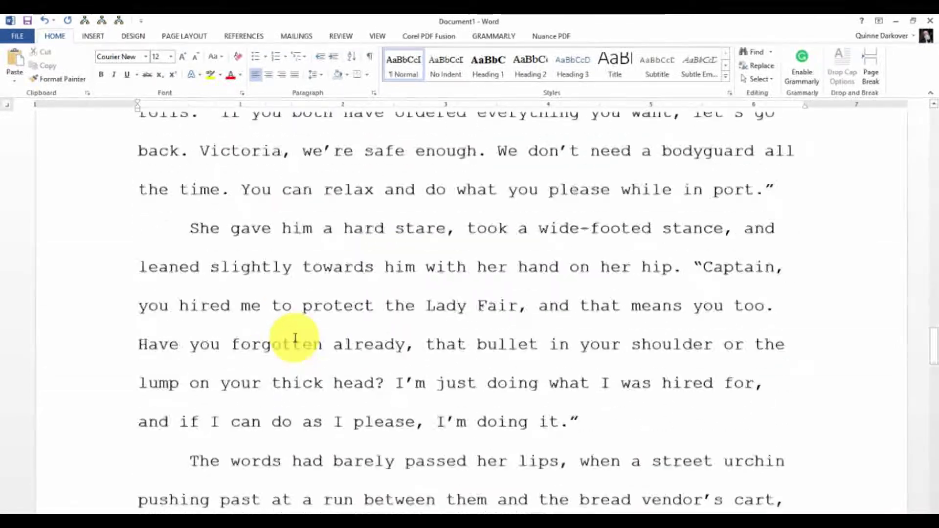
Step: Review the manuscript's closing END line, contact block, word count, title, byline and opening paragraph
scroll(295, 337, "down", 10)
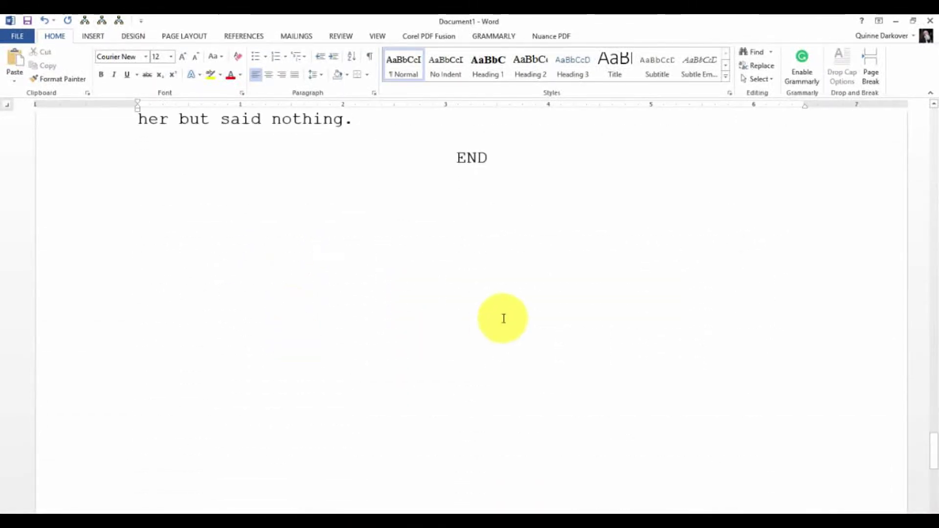
scroll(489, 282, "up", 3)
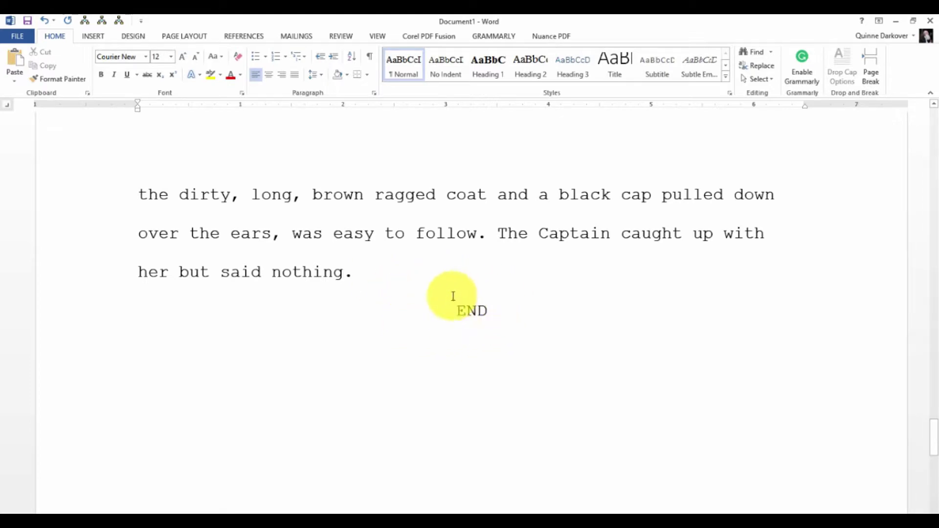
scroll(468, 318, "up", 20)
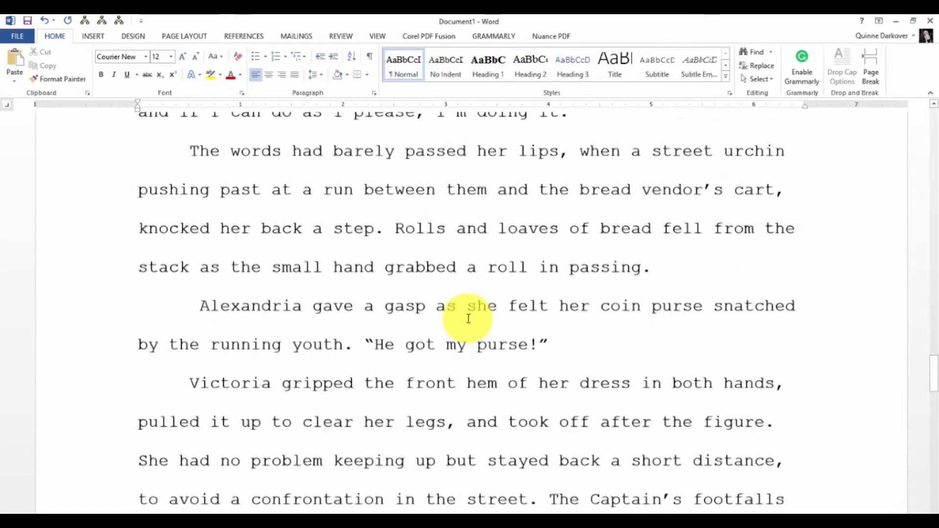
scroll(469, 319, "up", 20)
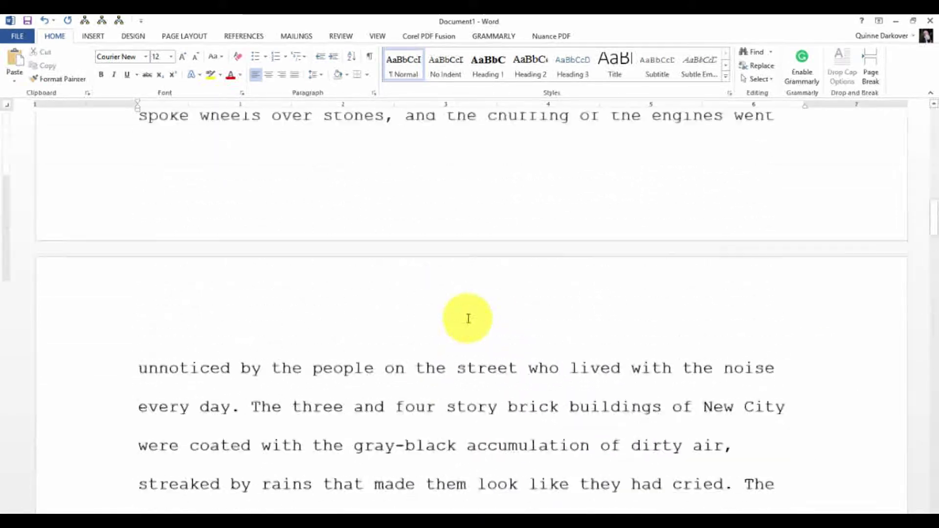
scroll(468, 318, "up", 10)
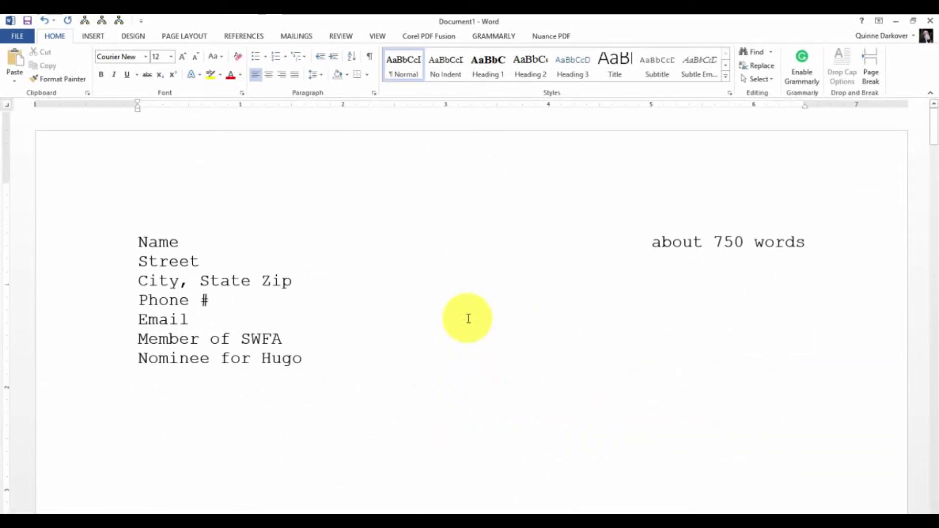
scroll(469, 319, "down", 2)
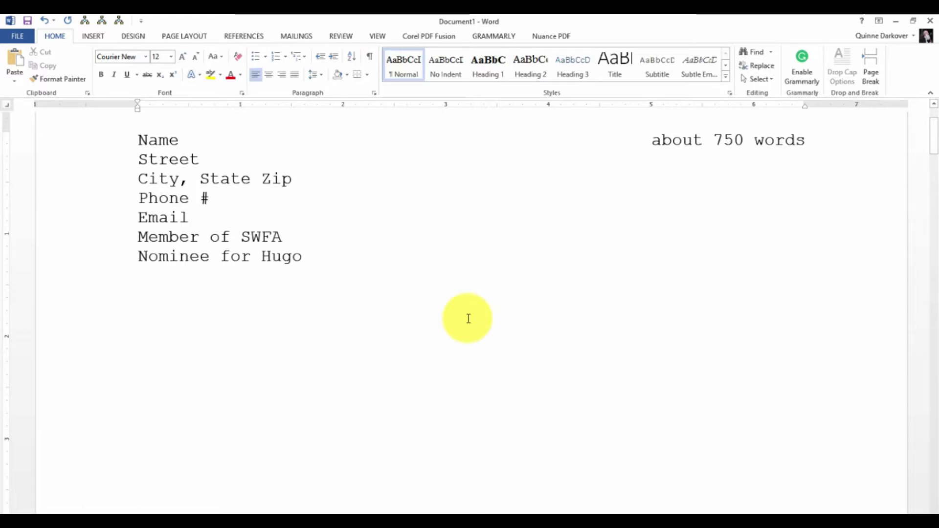
scroll(468, 318, "down", 4)
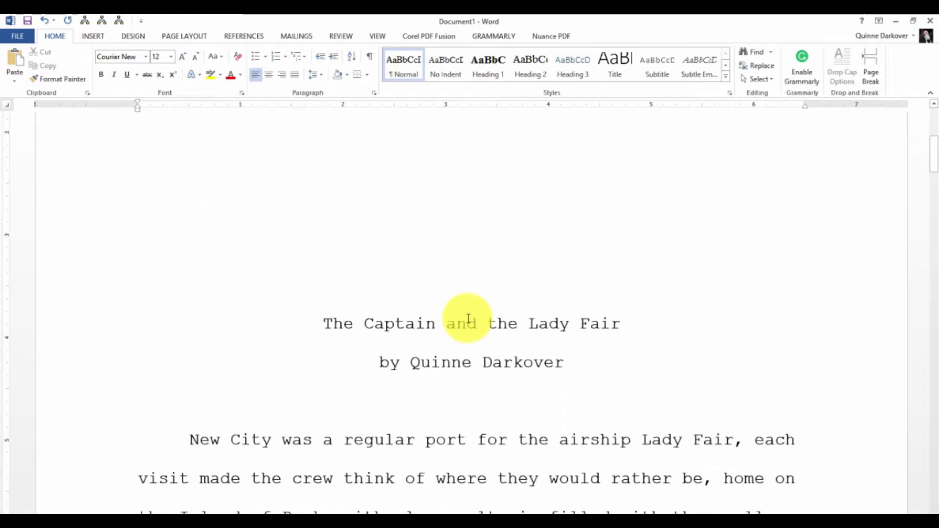
scroll(468, 319, "down", 2)
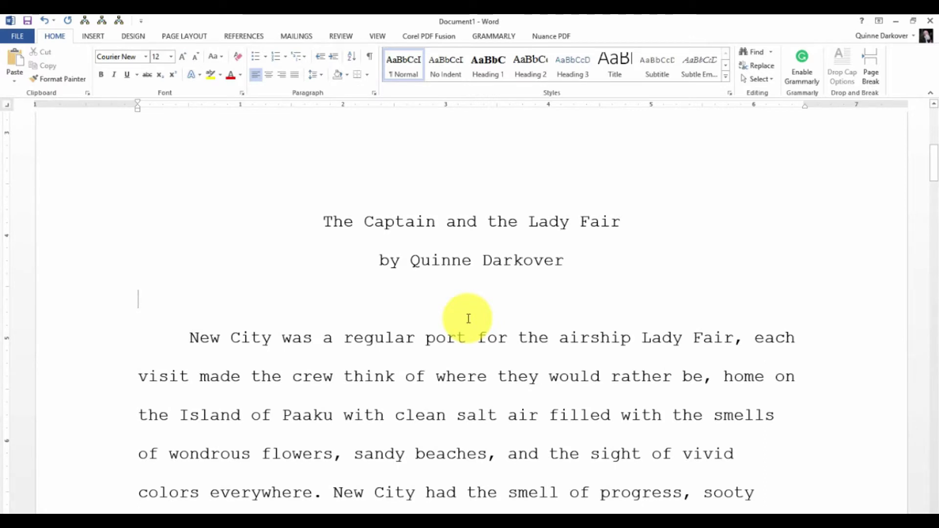
scroll(512, 446, "up", 6)
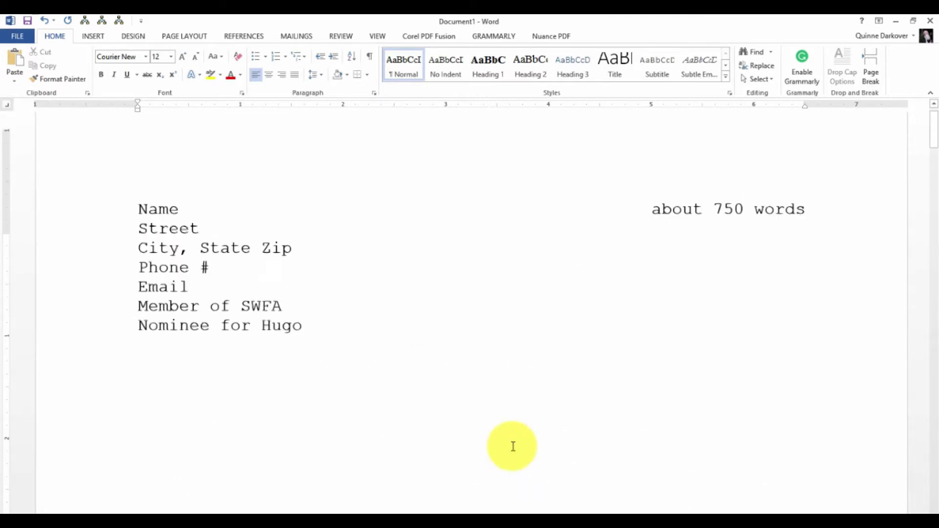
scroll(513, 446, "up", 1)
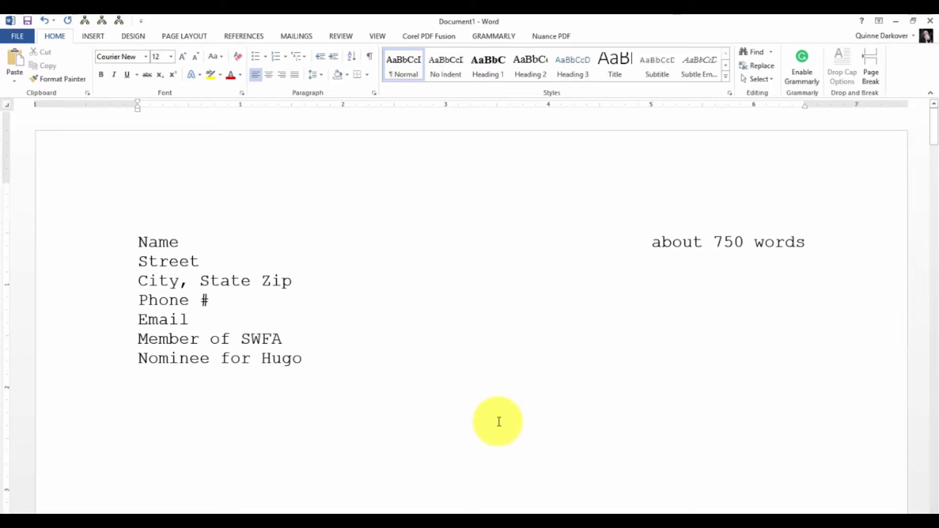
Step: Add a right-aligned header reading "Name / Lady Fair /" on the second page
scroll(499, 421, "down", 5)
scroll(499, 422, "down", 12)
scroll(499, 421, "down", 5)
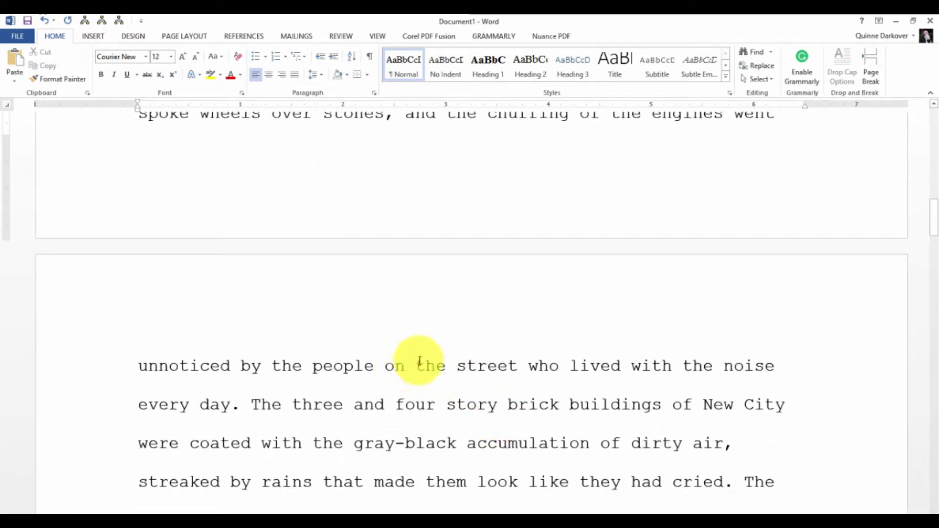
double_click(438, 306)
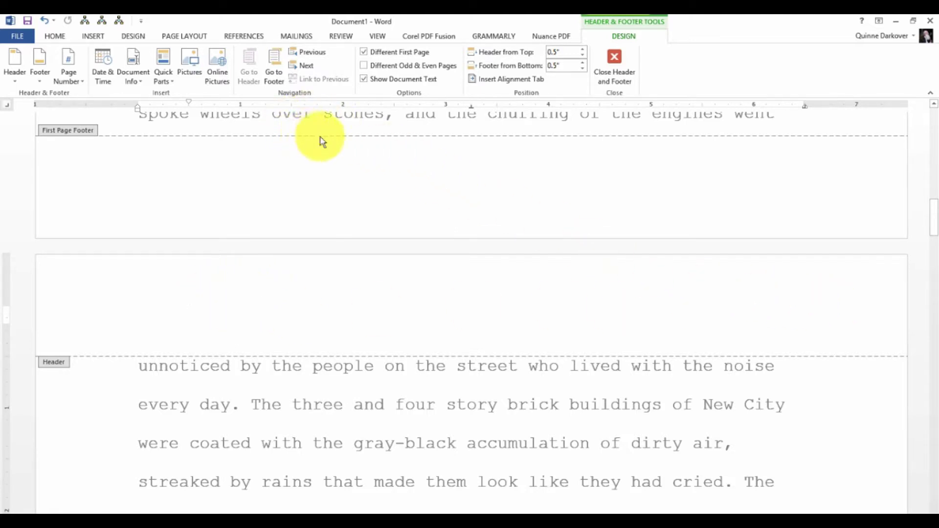
left_click(54, 36)
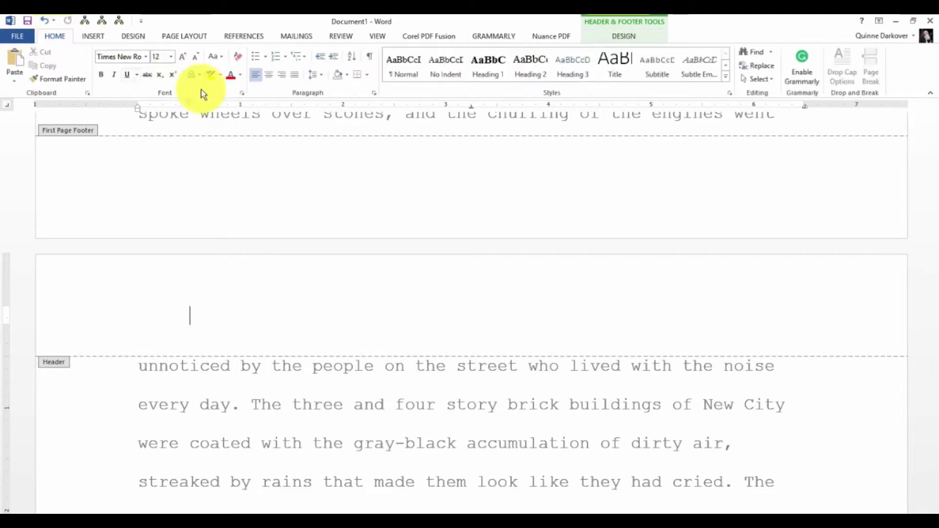
left_click(281, 76)
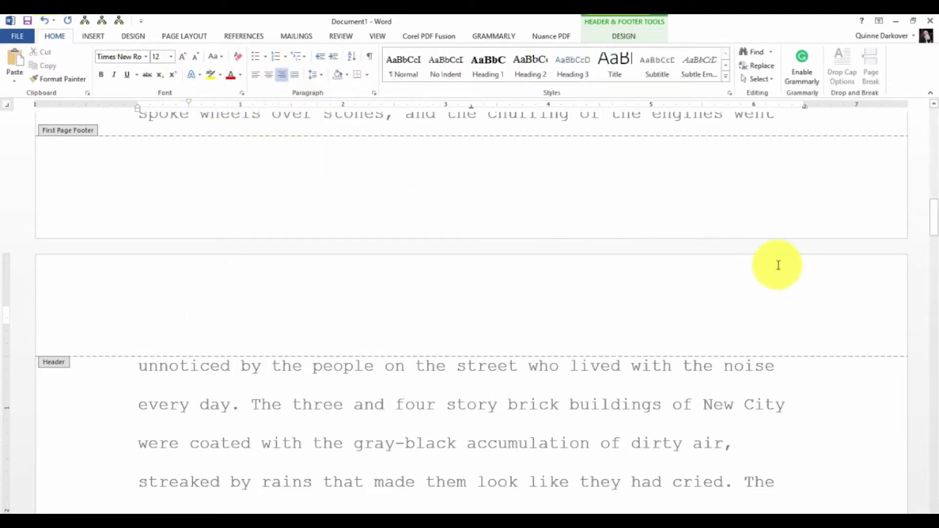
type("Name / La")
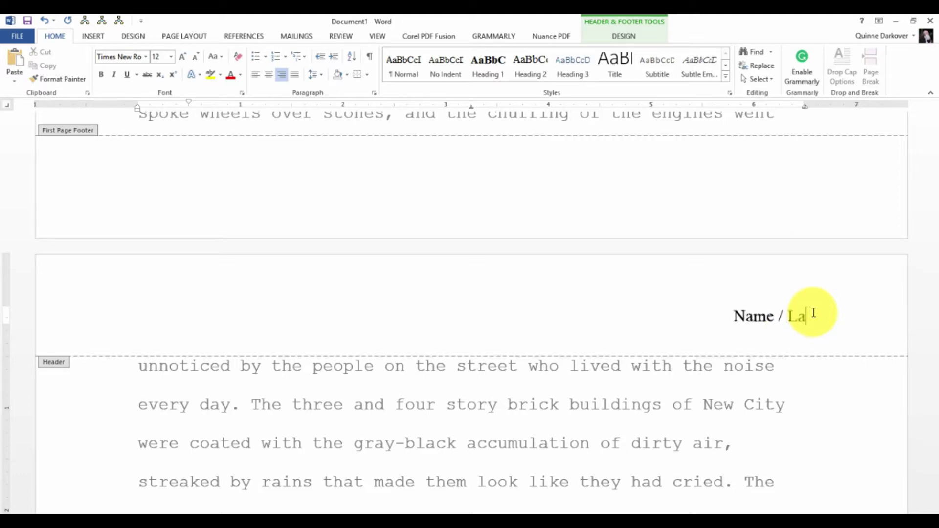
type("dy Fa")
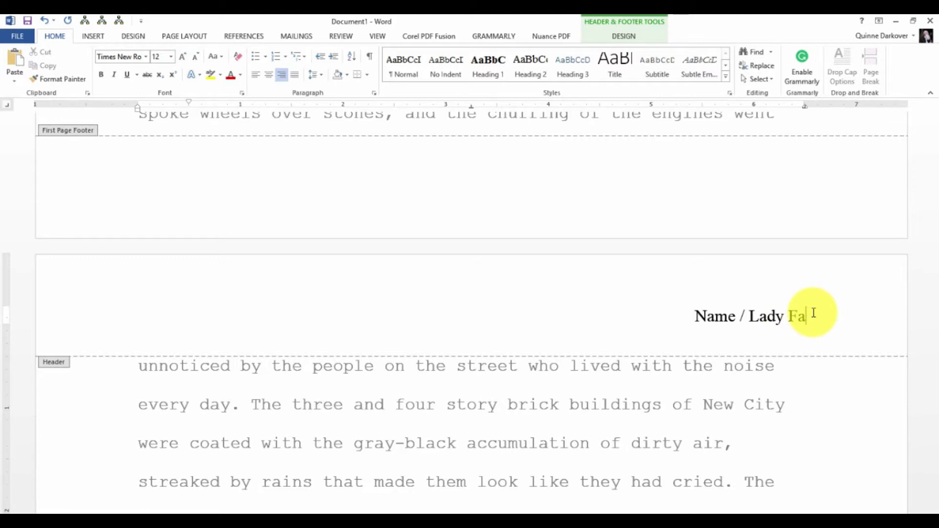
type("ir /")
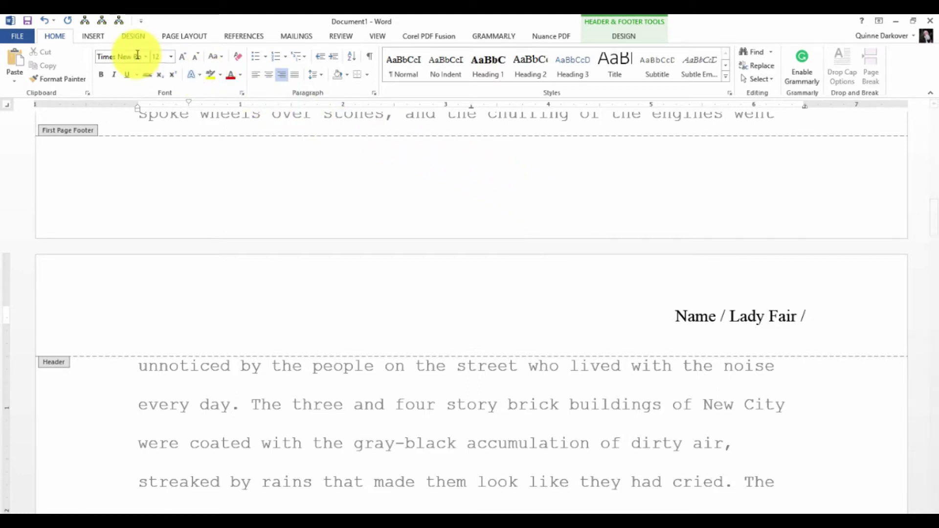
Step: Insert a Plain Number page number at the current position, after the header's last slash
left_click(96, 37)
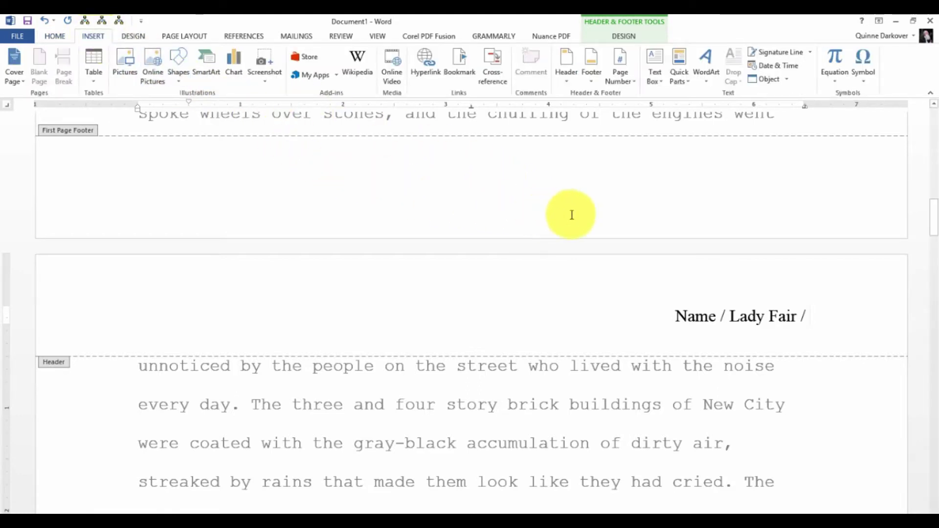
left_click(629, 79)
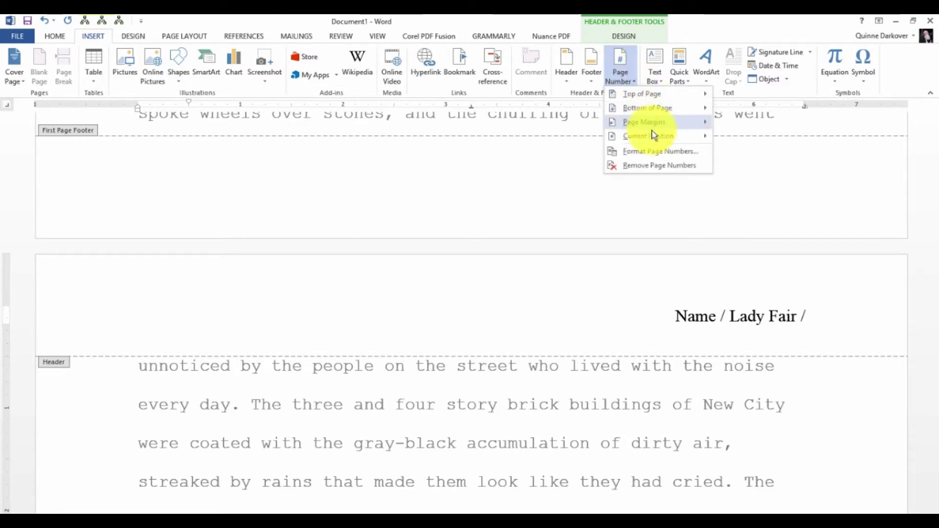
mouse_move(655, 139)
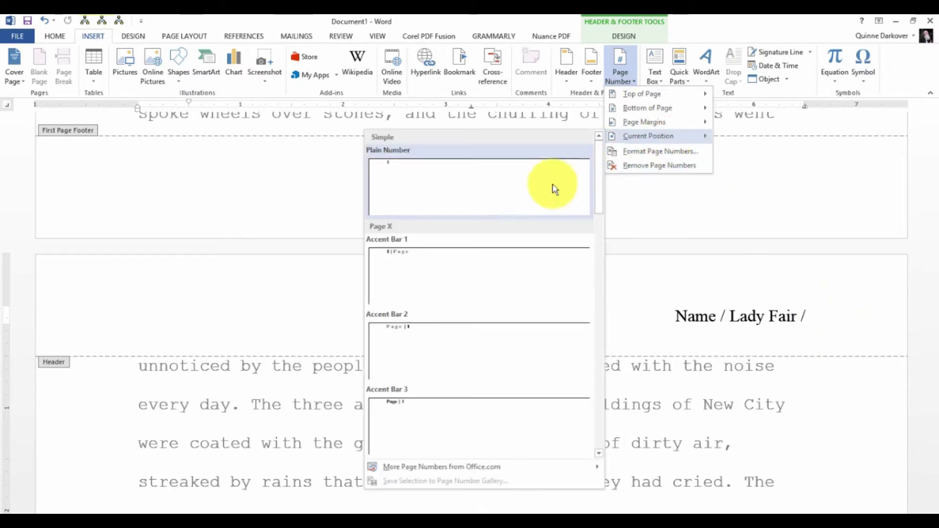
left_click(477, 196)
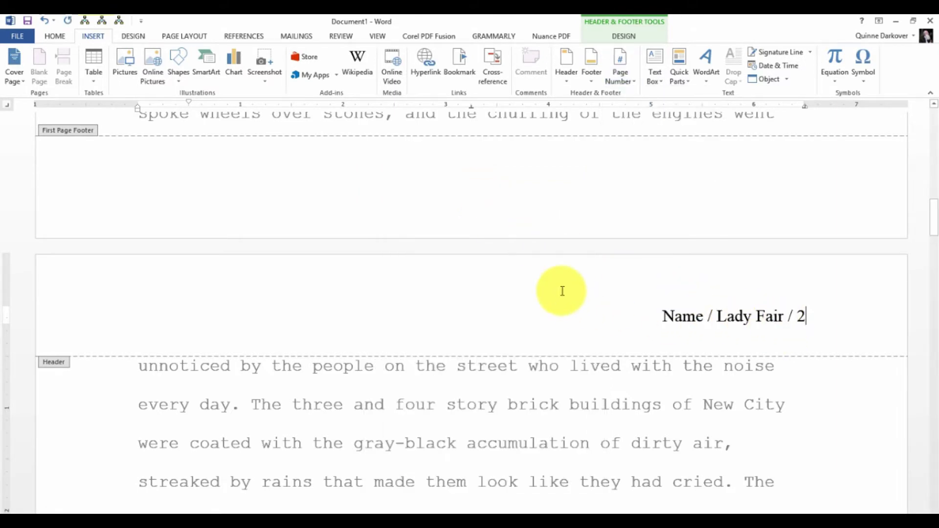
Step: Check the headers on the first three pages and return to the body text on the first page
scroll(562, 293, "up", 5)
scroll(562, 293, "up", 12)
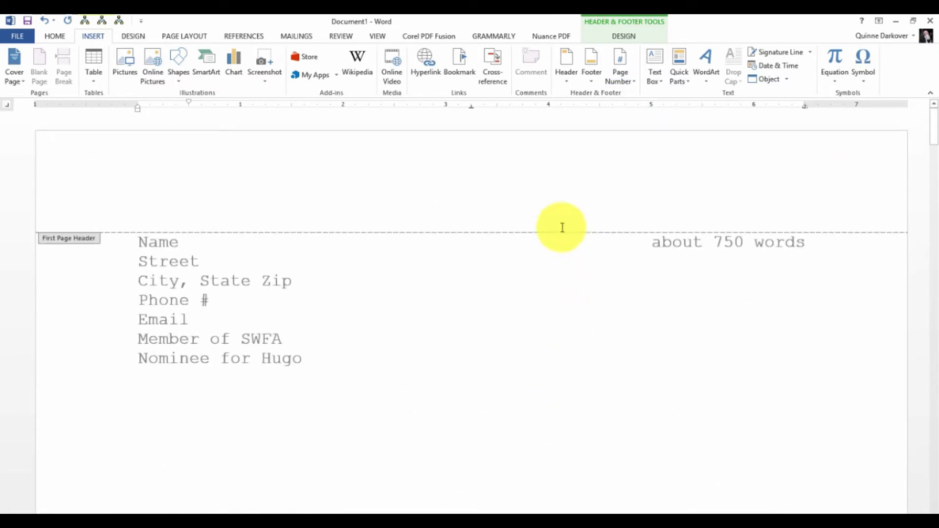
scroll(623, 201, "down", 15)
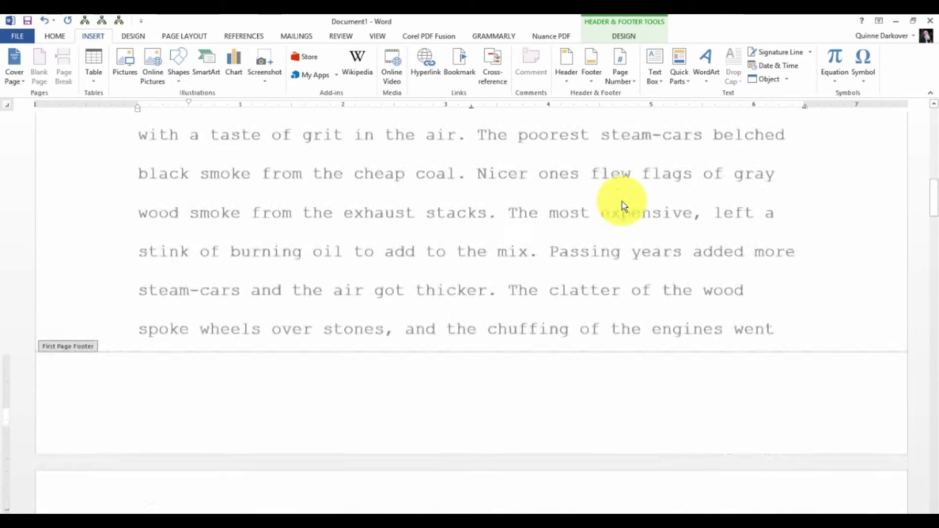
scroll(624, 206, "down", 15)
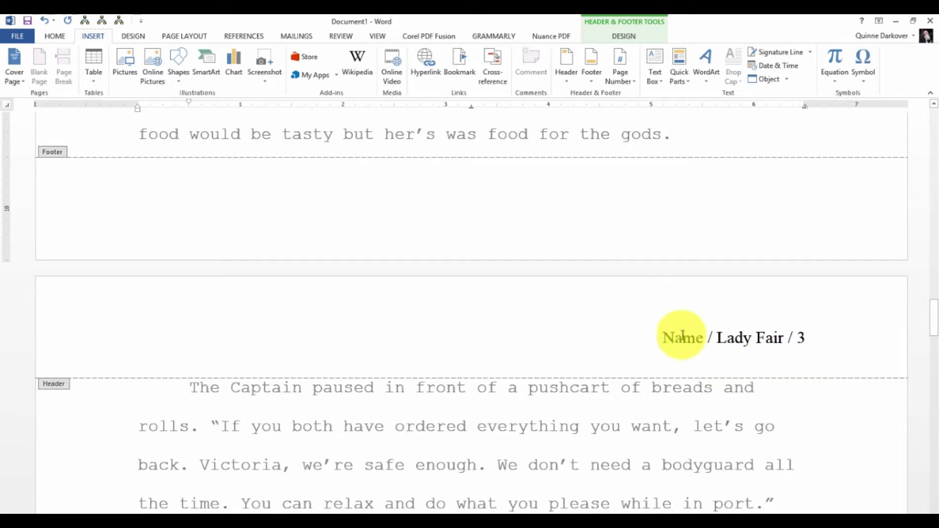
scroll(769, 338, "up", 10)
scroll(770, 342, "up", 10)
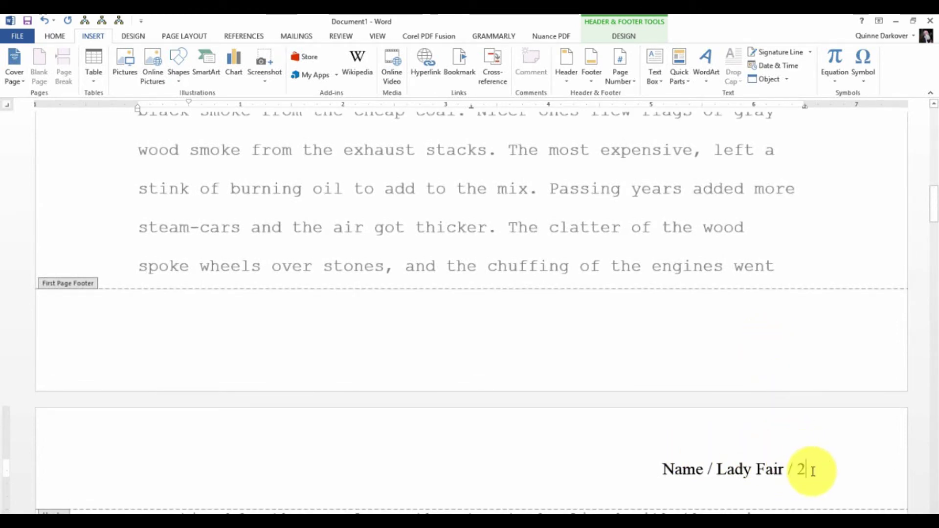
scroll(639, 264, "up", 15)
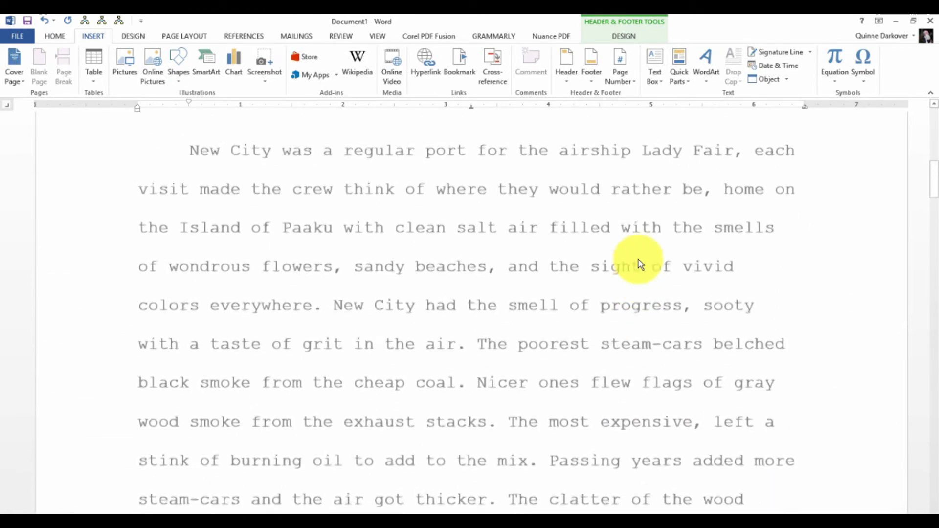
scroll(639, 265, "up", 2)
double_click(319, 315)
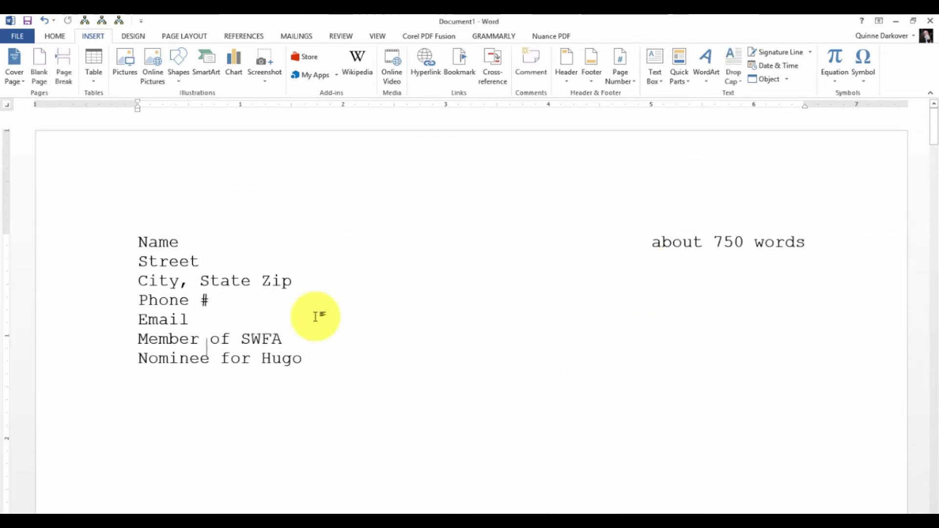
Step: Review the finished manuscript from the contact block and title through the numbered page headers to the END line
scroll(432, 311, "down", 3)
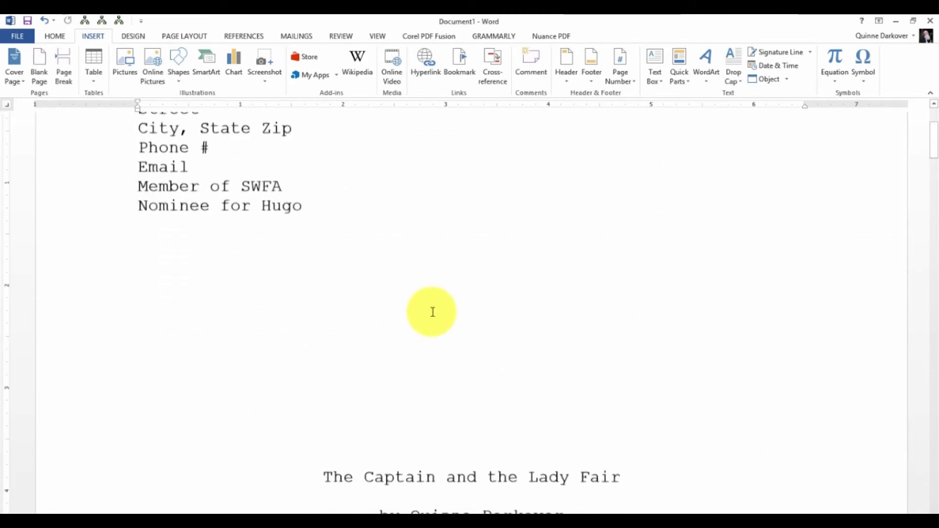
scroll(423, 314, "up", 3)
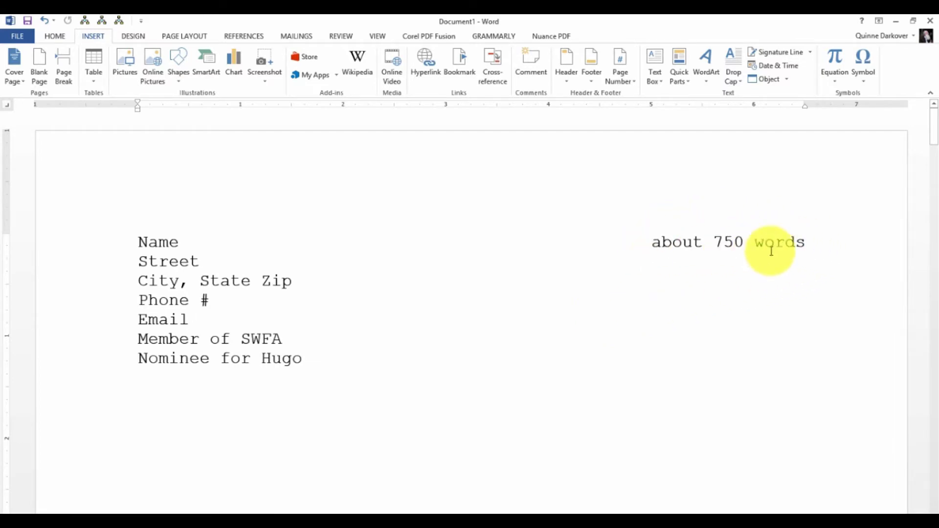
scroll(476, 297, "down", 1)
scroll(475, 298, "down", 7)
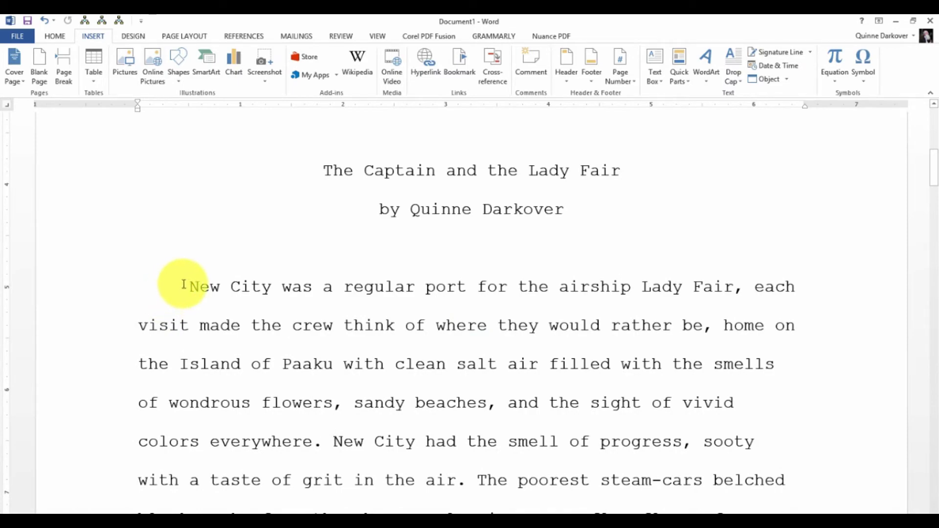
left_click(185, 285)
scroll(513, 293, "down", 5)
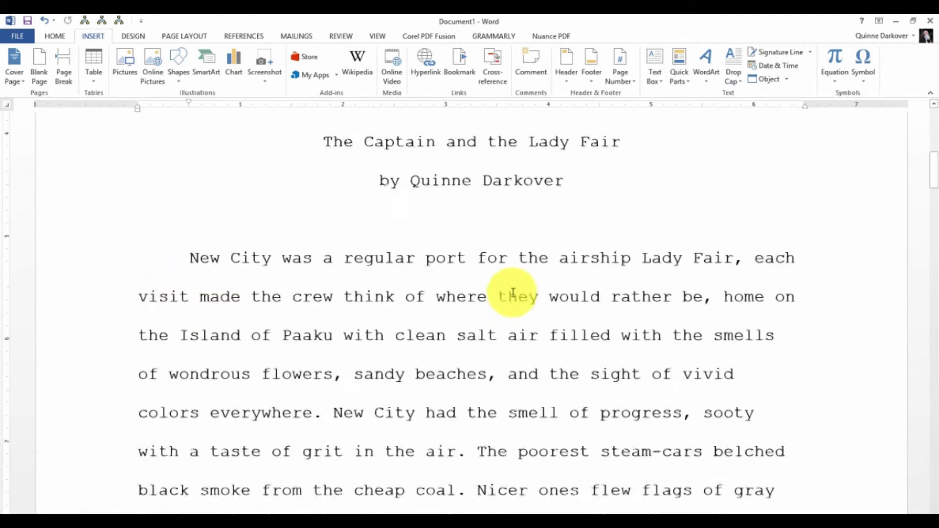
scroll(513, 293, "up", 4)
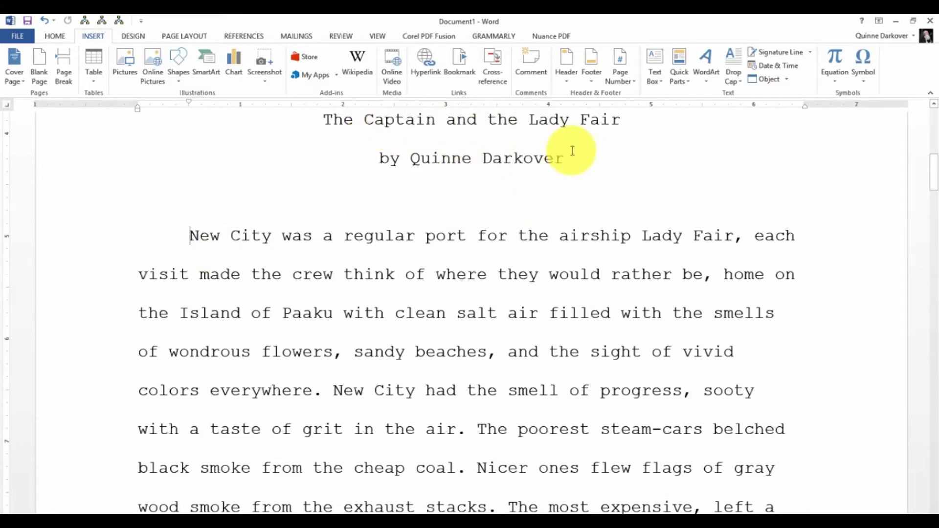
scroll(336, 238, "down", 3)
scroll(336, 237, "down", 12)
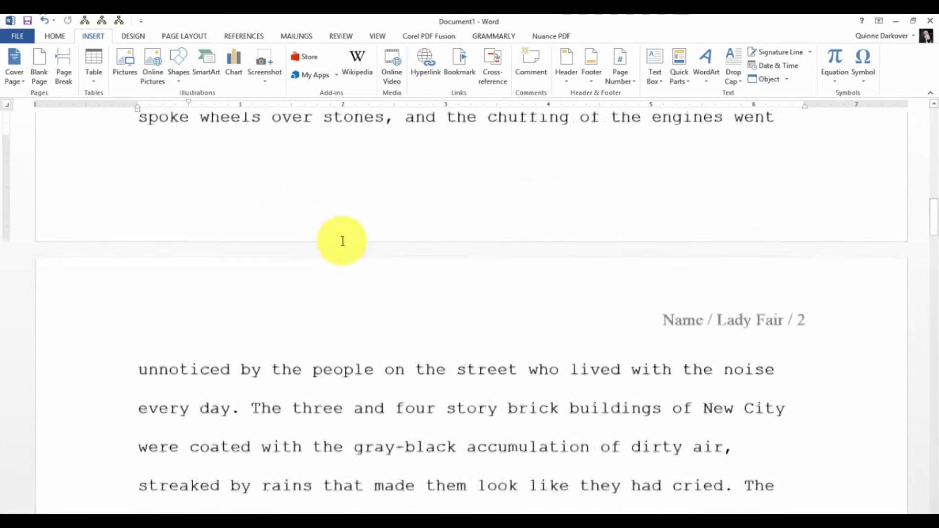
scroll(344, 242, "down", 11)
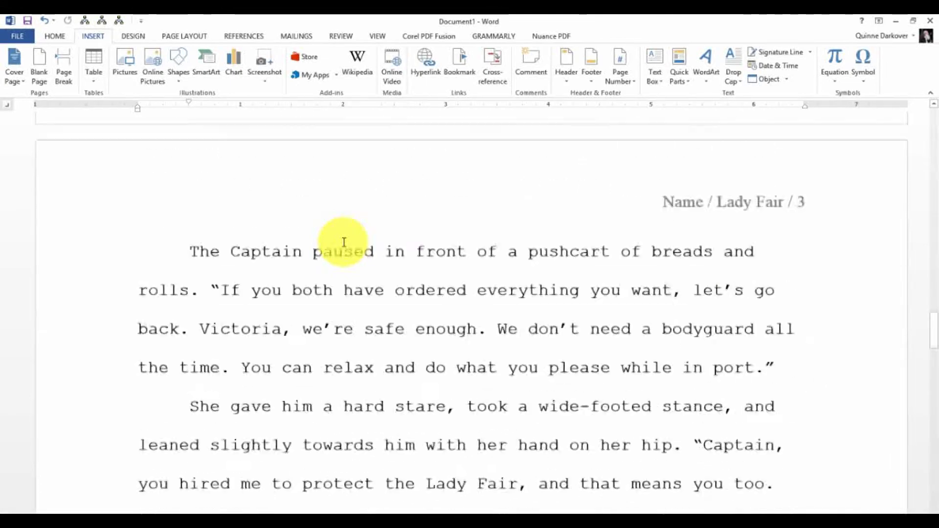
scroll(344, 243, "down", 4)
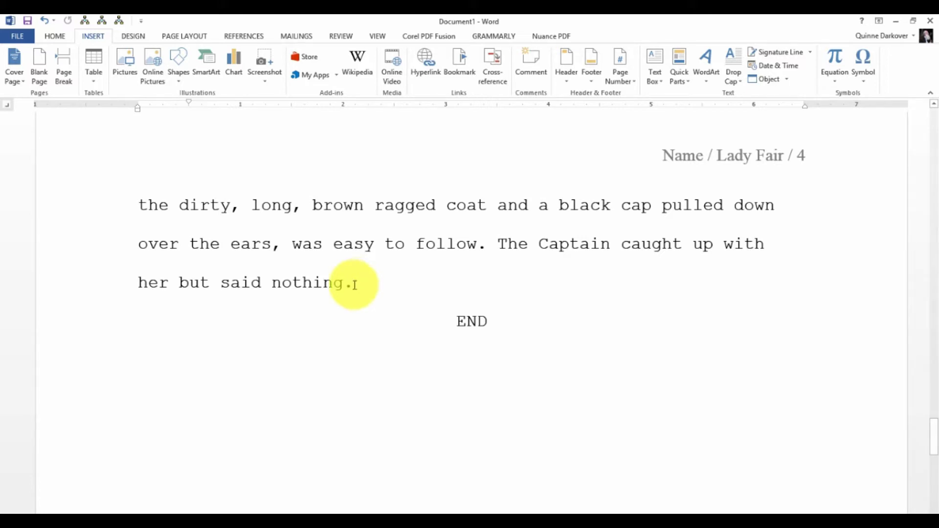
Step: Highlight the story's body text, examine how far it extends from the last paragraph up to the opening one, and clear the selection
triple_click(353, 285)
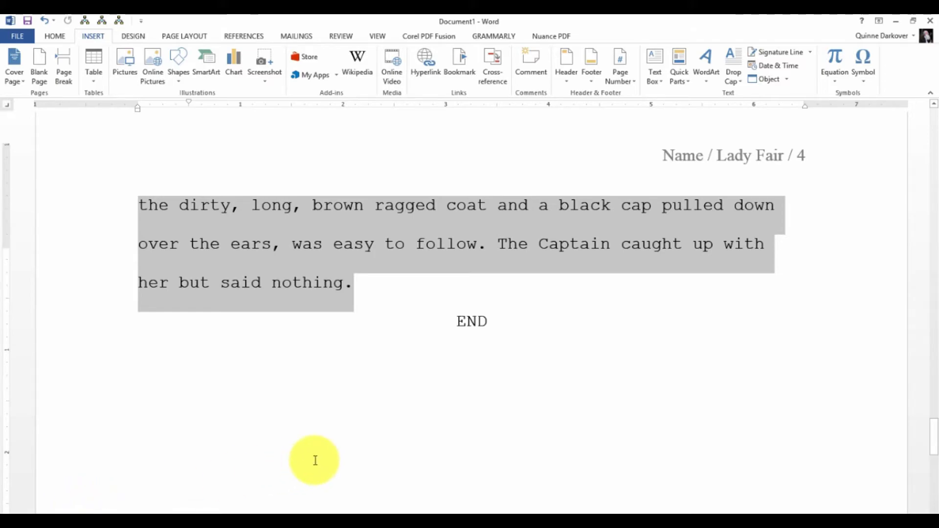
scroll(315, 460, "up", 1)
scroll(315, 460, "up", 20)
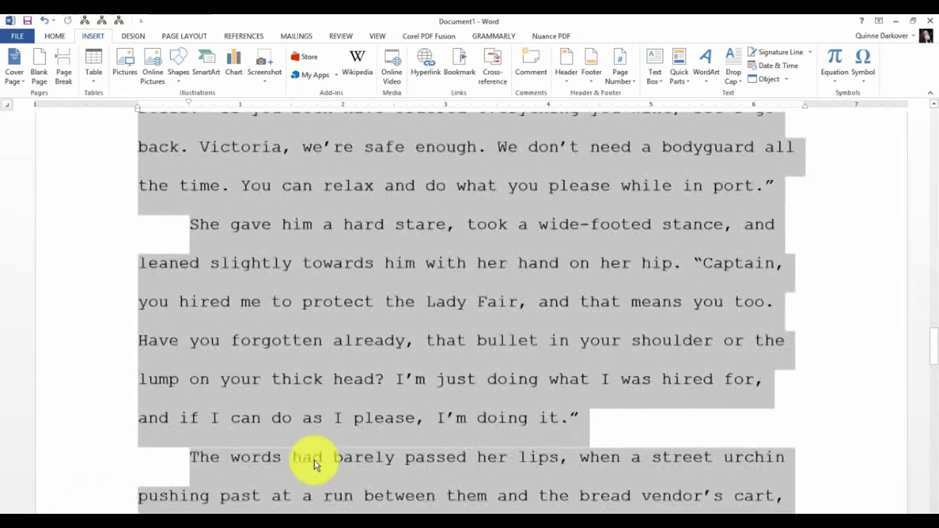
scroll(316, 463, "up", 20)
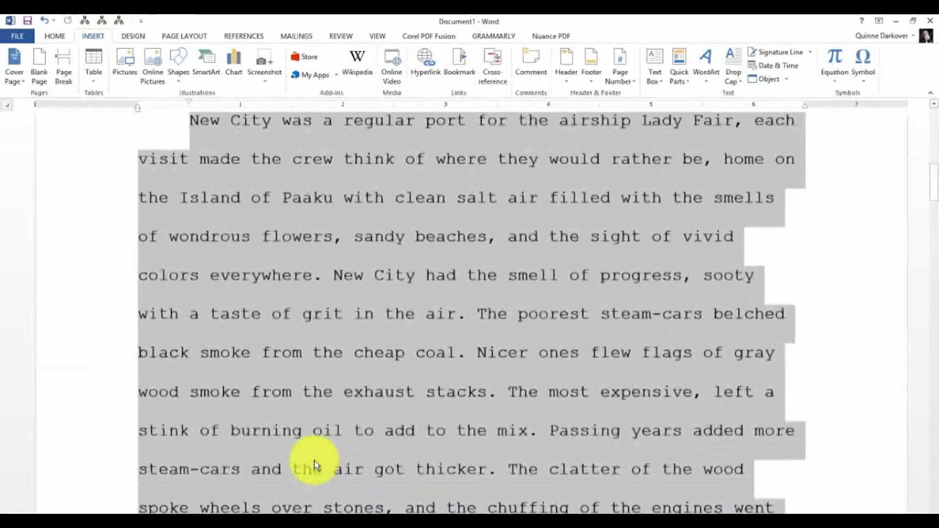
scroll(316, 460, "up", 6)
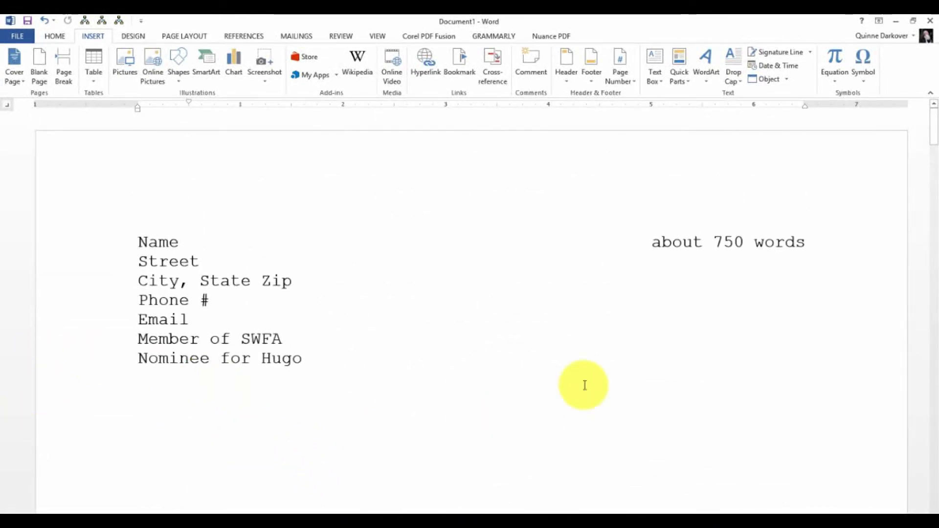
scroll(307, 352, "down", 8)
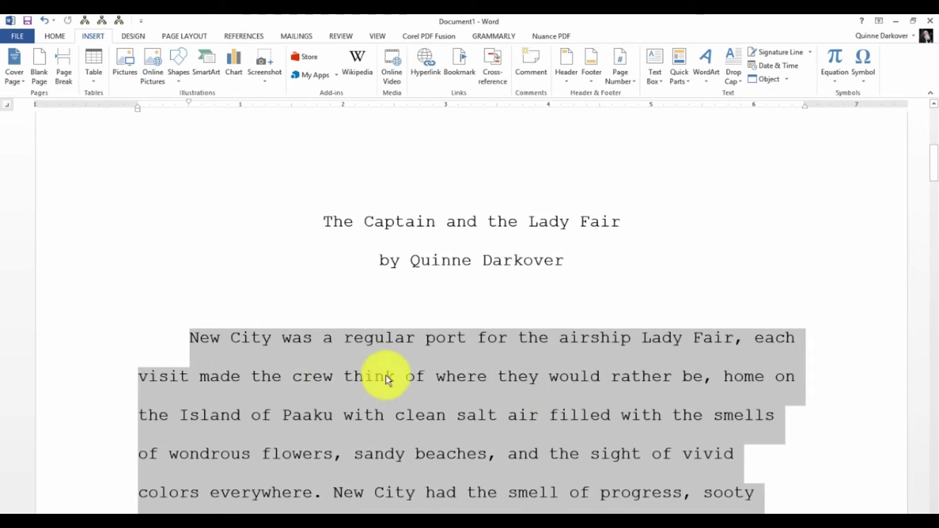
left_click(438, 386)
Step: Examine the first page's contact block, title, byline and indented opening paragraph, and place the cursor in the paragraph's first word
scroll(438, 383, "up", 10)
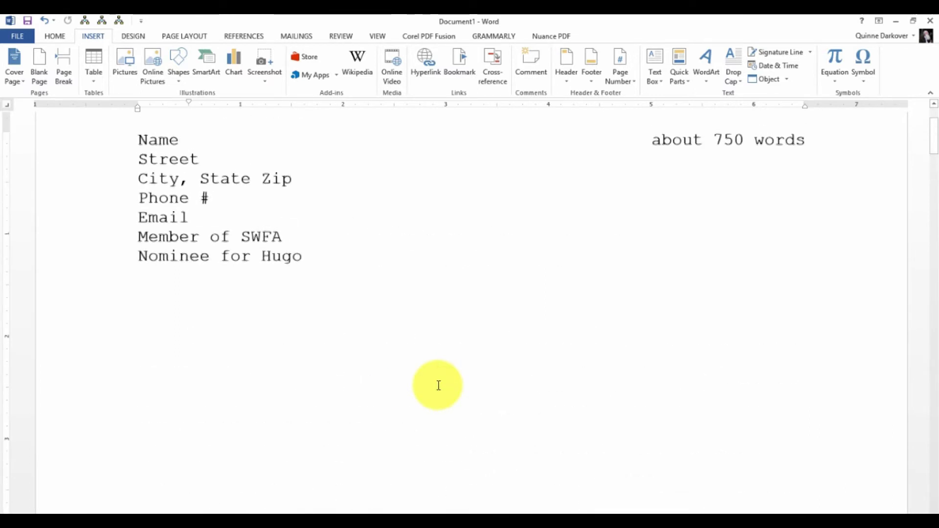
scroll(406, 323, "down", 2)
scroll(407, 323, "down", 1)
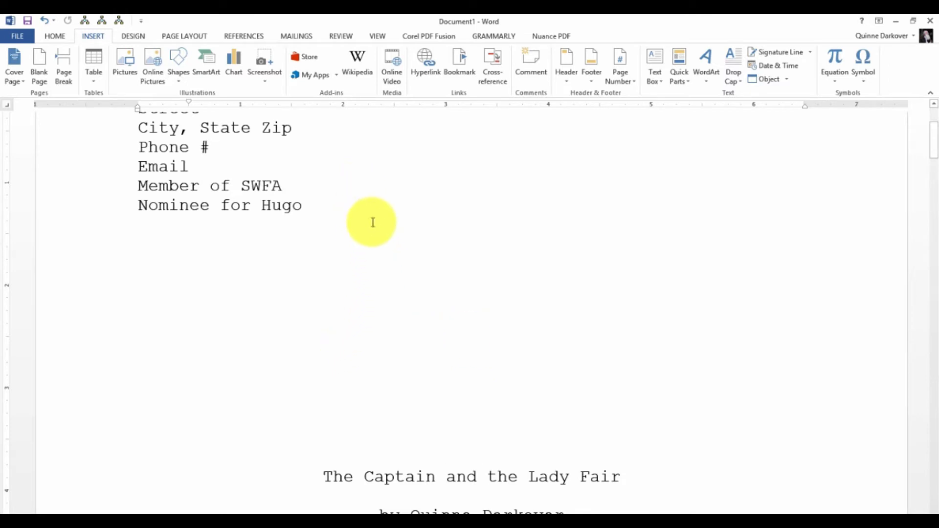
scroll(500, 342, "down", 1)
scroll(500, 343, "down", 4)
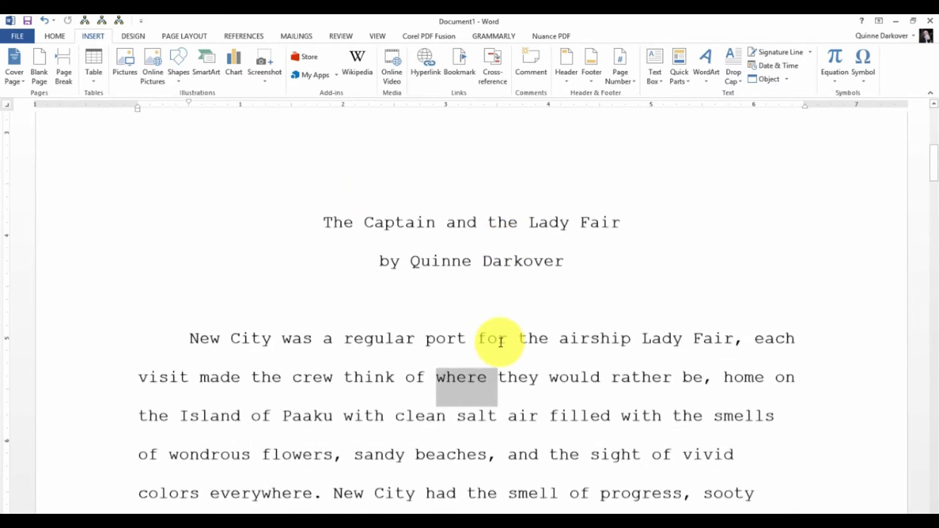
scroll(499, 343, "up", 8)
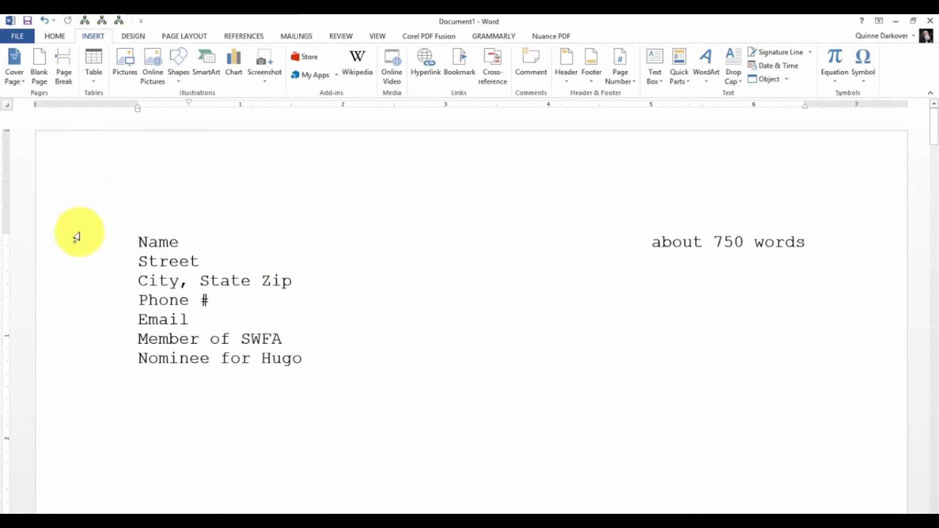
scroll(475, 321, "down", 1)
scroll(475, 322, "down", 8)
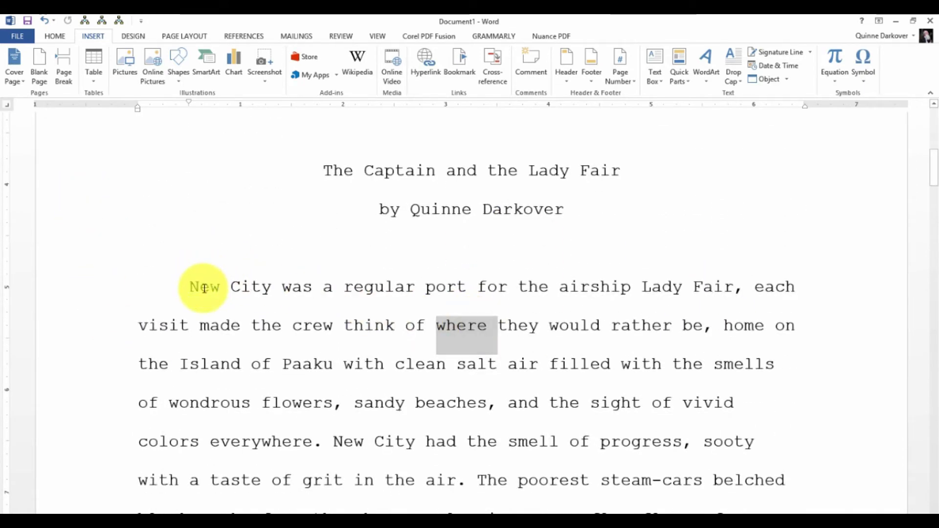
left_click(200, 286)
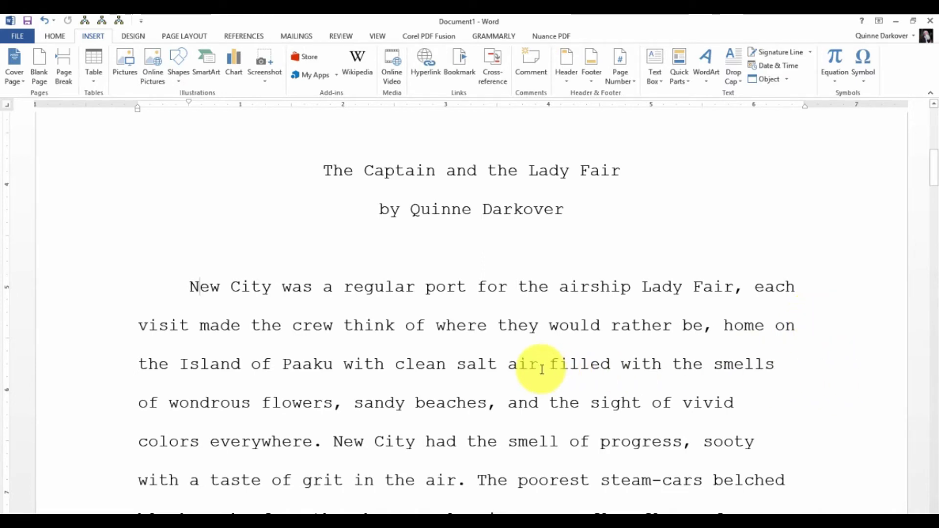
Step: Check the word count line, the spacing above the title and the second page's header, and return to the document's start
scroll(543, 369, "up", 6)
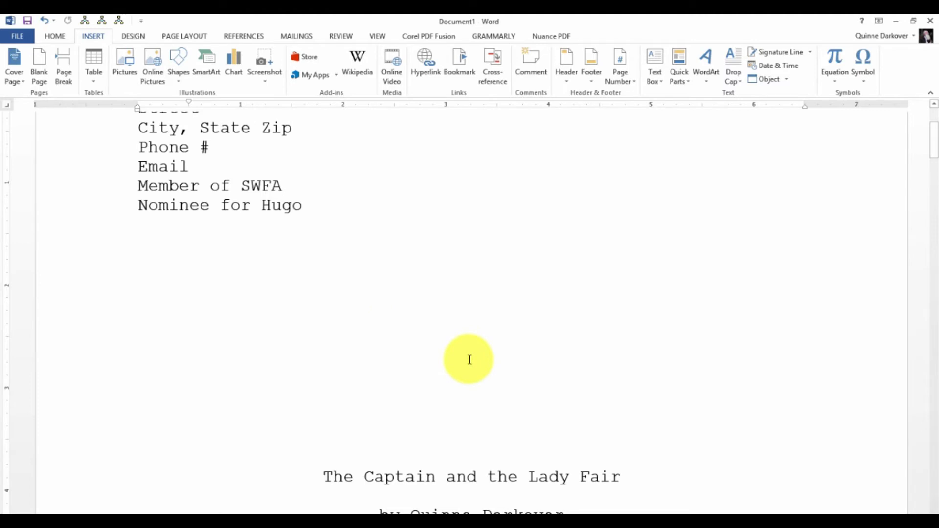
scroll(470, 360, "up", 3)
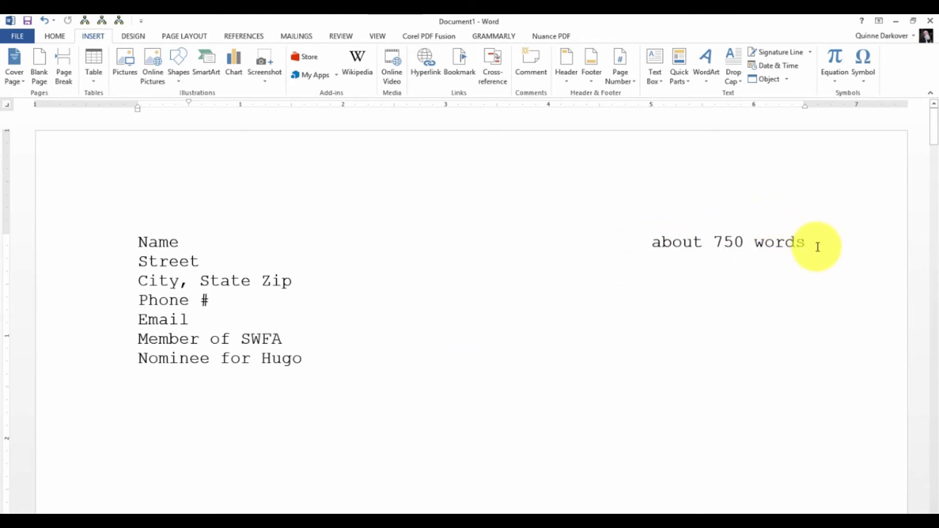
scroll(522, 300, "down", 3)
scroll(524, 301, "up", 1)
scroll(524, 301, "up", 2)
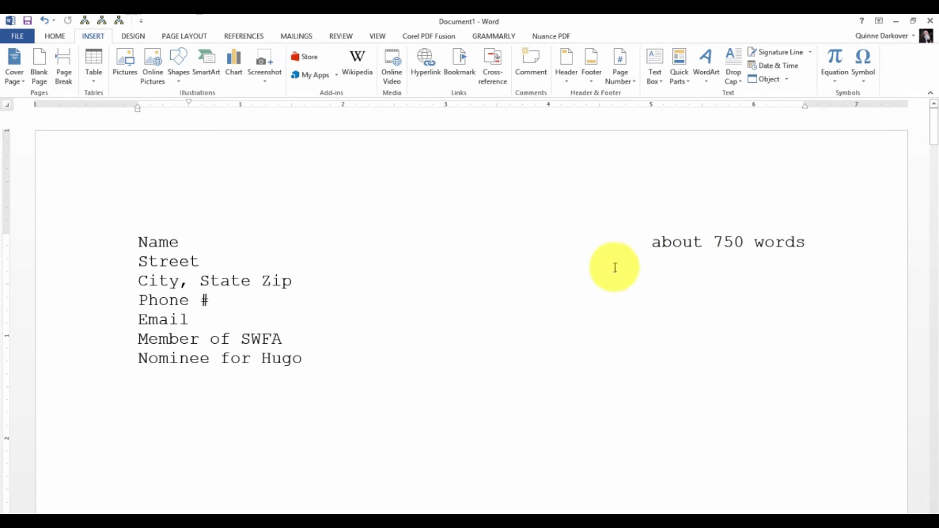
scroll(608, 278, "down", 10)
scroll(608, 278, "down", 5)
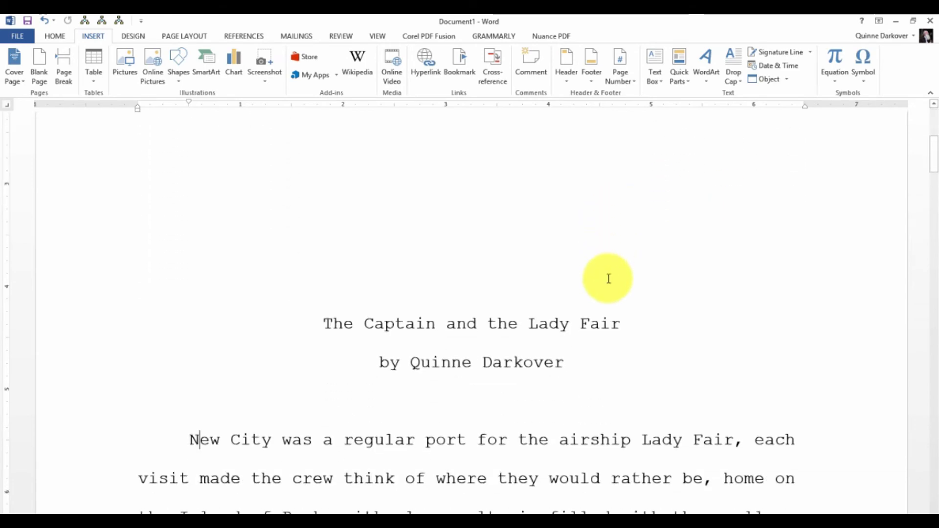
scroll(608, 278, "down", 4)
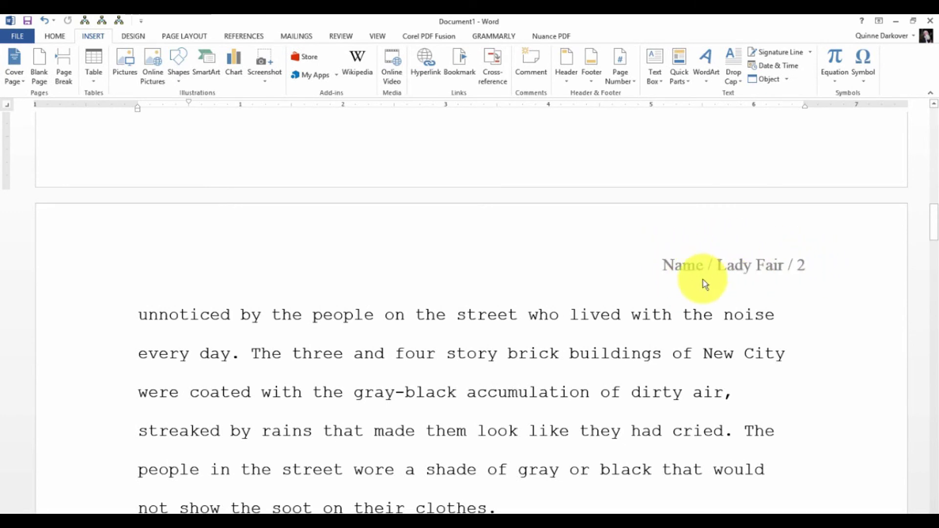
scroll(652, 283, "up", 2)
scroll(652, 283, "up", 18)
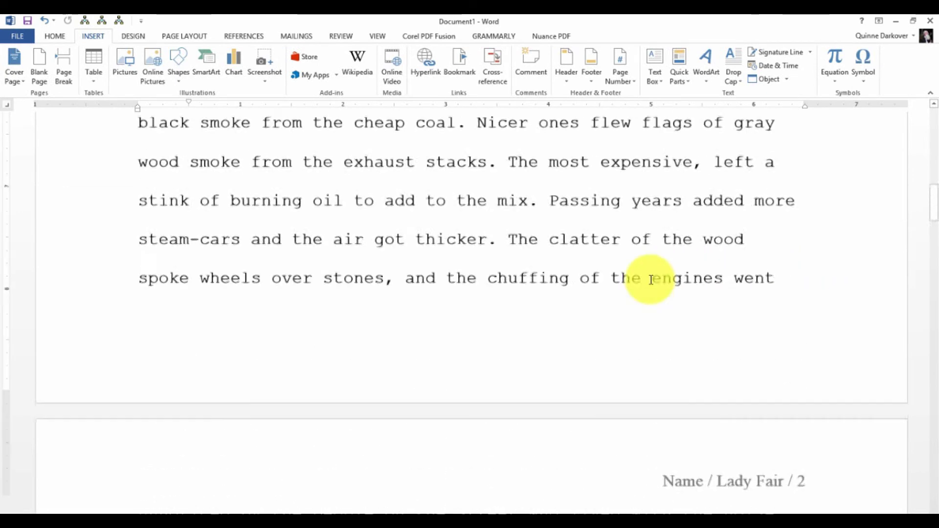
scroll(651, 280, "up", 1)
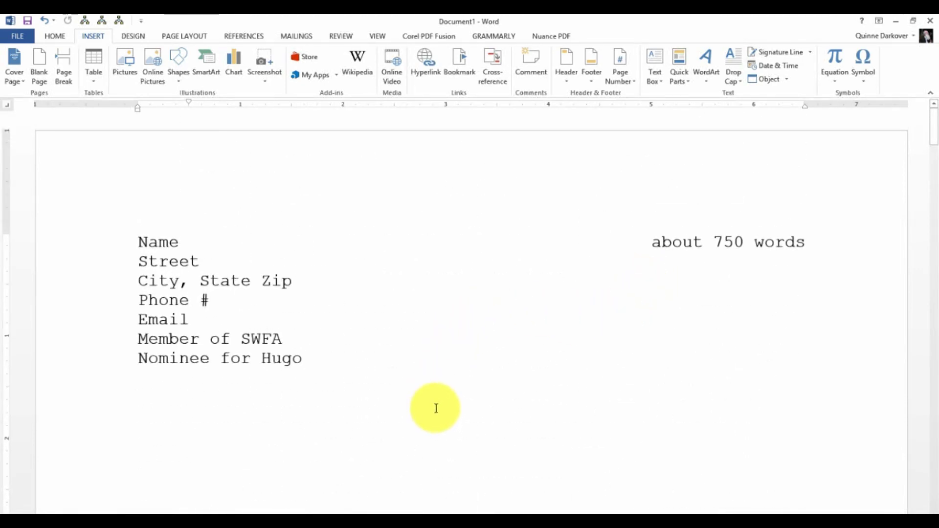
Step: Review the first page layout and the page break to the numbered second-page header once more, ending at the contact block
scroll(434, 410, "down", 3)
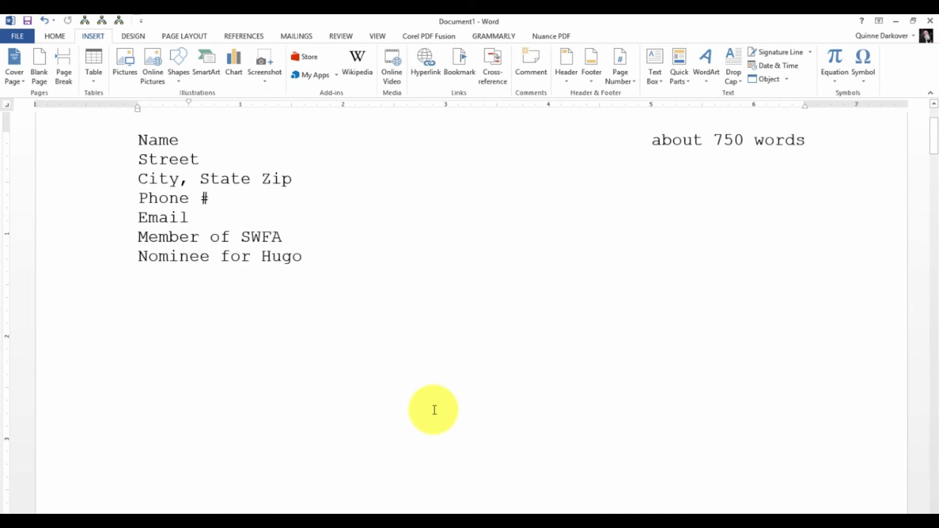
scroll(434, 410, "down", 15)
scroll(434, 415, "down", 2)
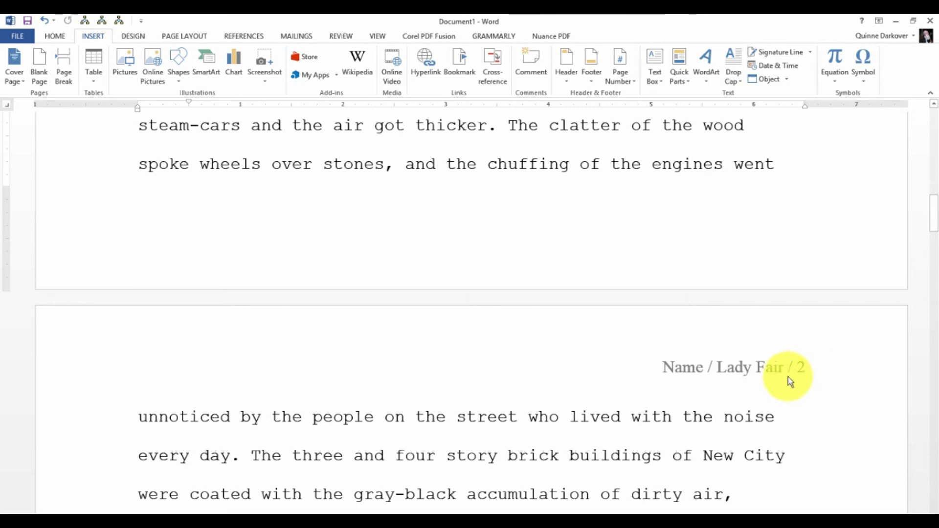
scroll(587, 349, "up", 20)
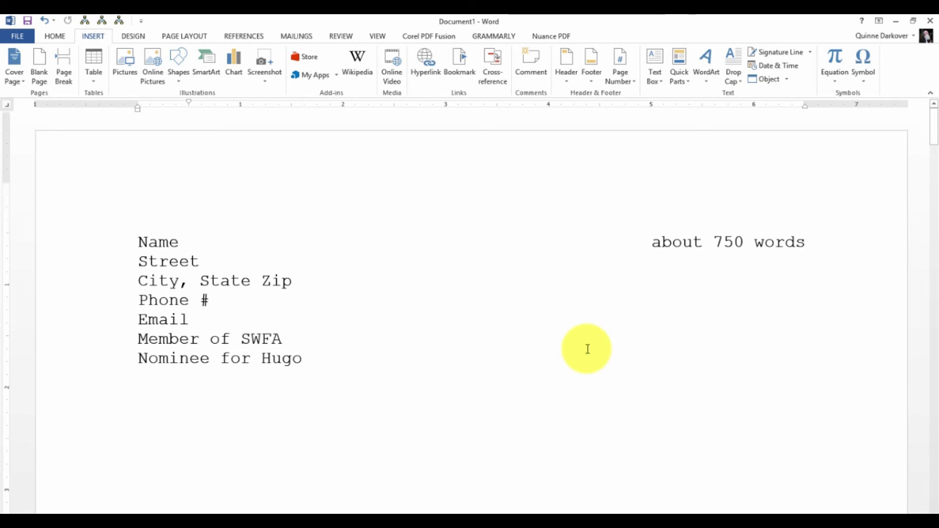
scroll(587, 348, "down", 2)
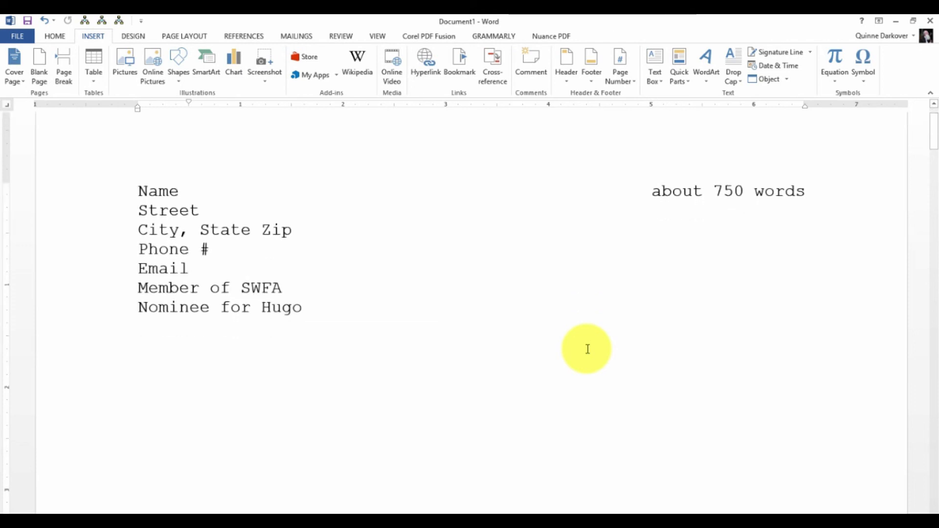
scroll(588, 348, "down", 2)
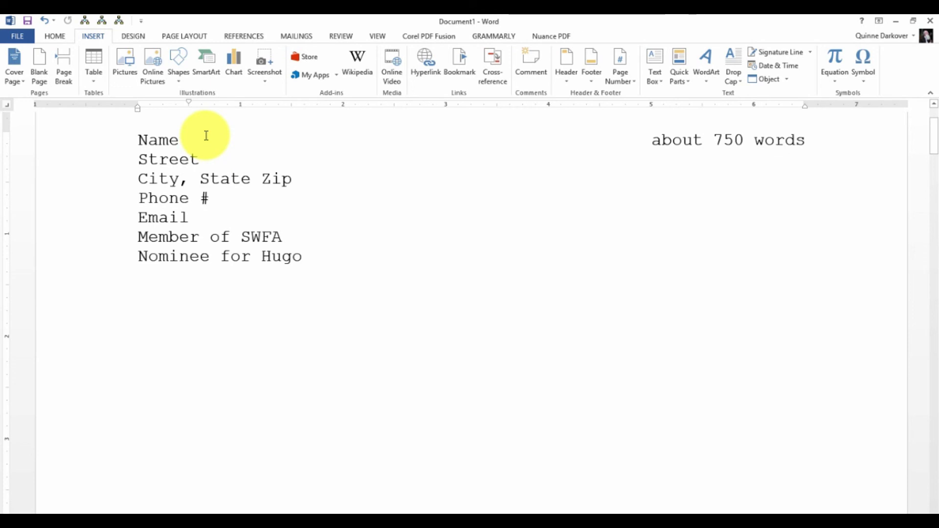
scroll(545, 328, "down", 3)
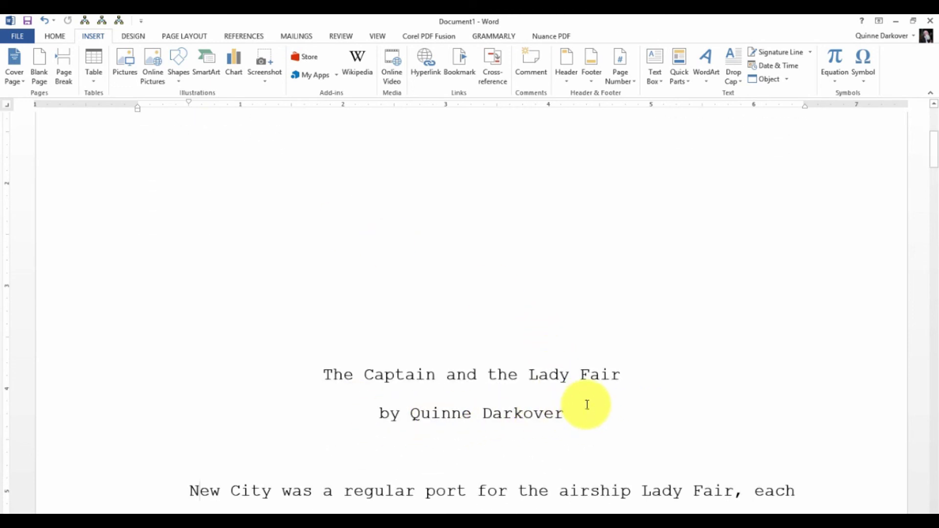
scroll(587, 405, "down", 8)
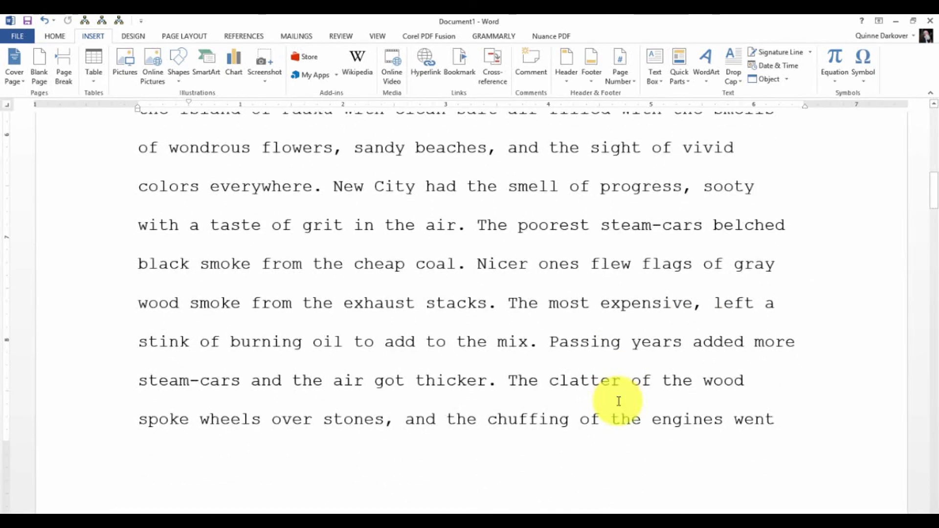
scroll(619, 401, "down", 3)
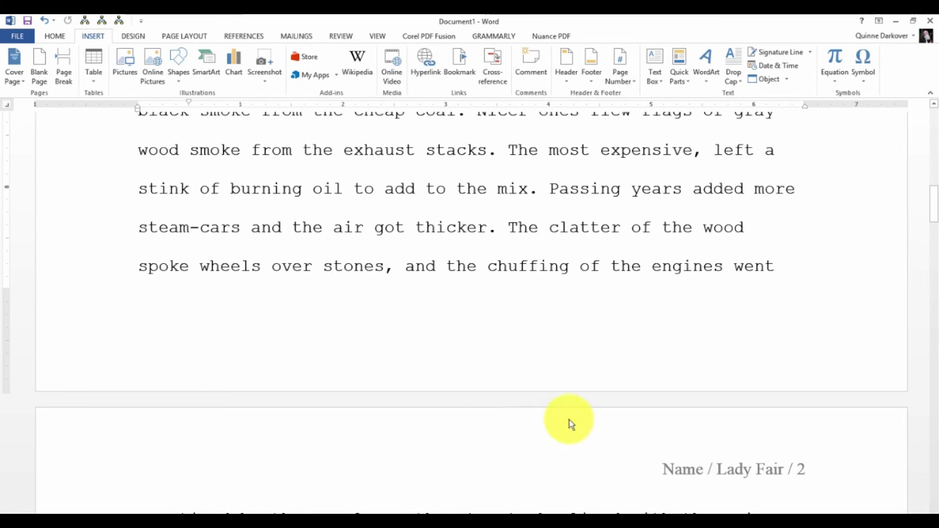
scroll(473, 384, "up", 14)
scroll(473, 384, "up", 3)
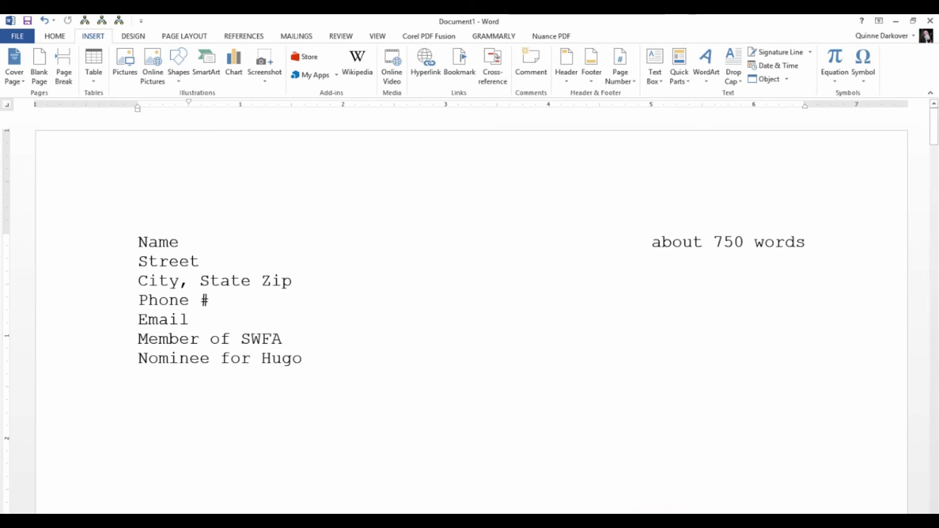
mouse_move(703, 513)
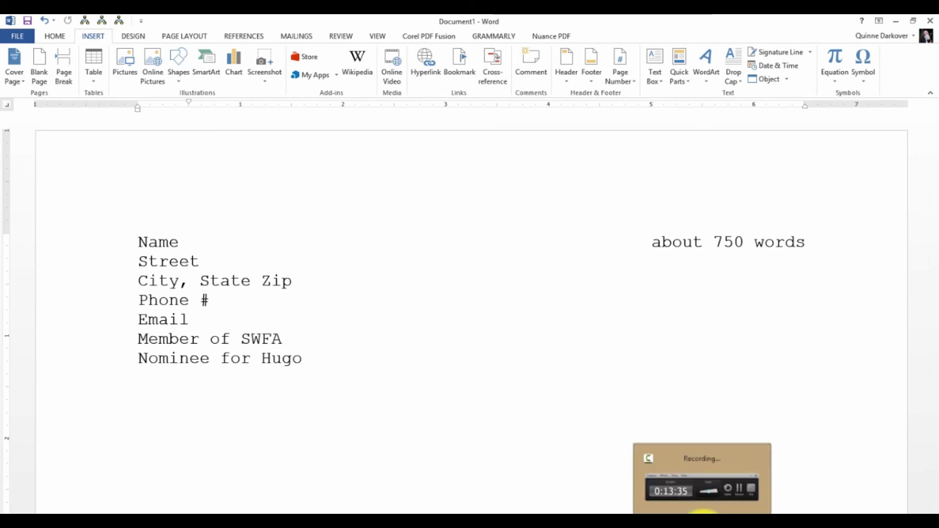
left_click(739, 489)
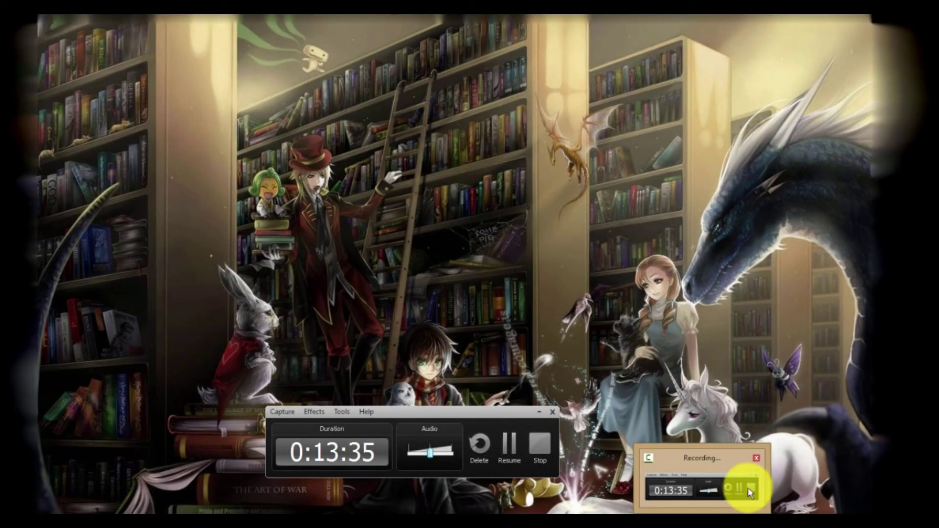